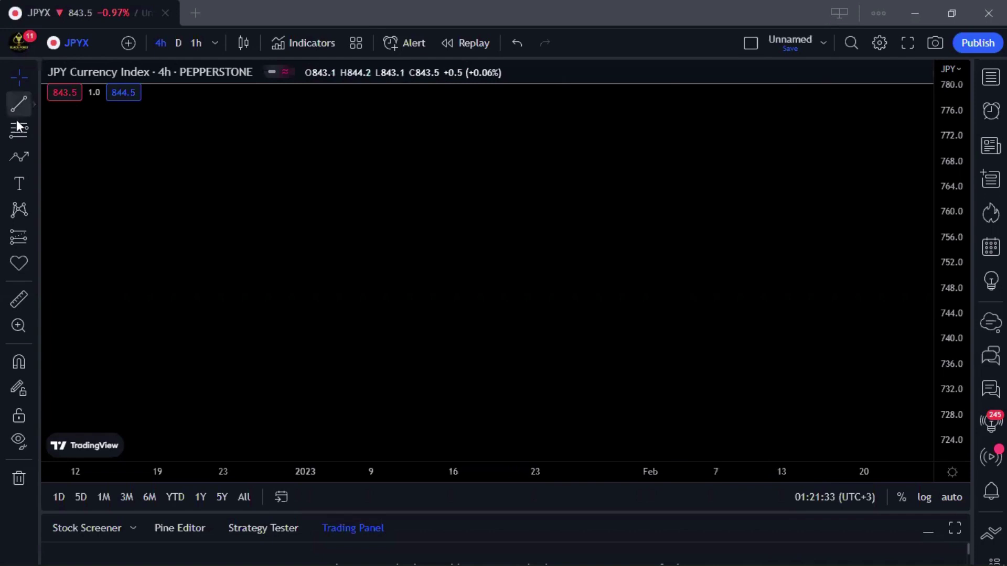
Add the text label "RANGES / CHANNEL PATTERN" to the empty area of the chart.
left_click(20, 190)
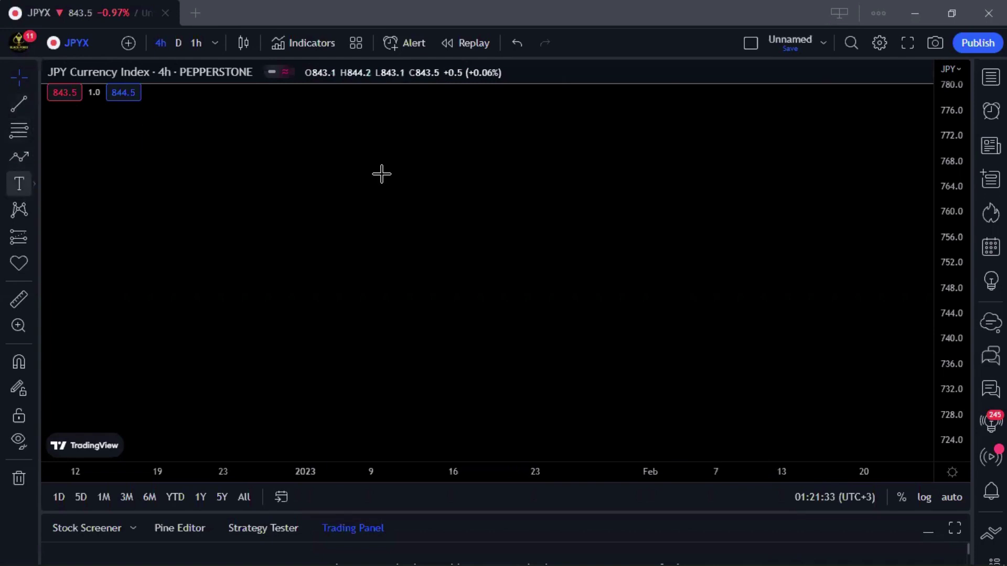
left_click(484, 204)
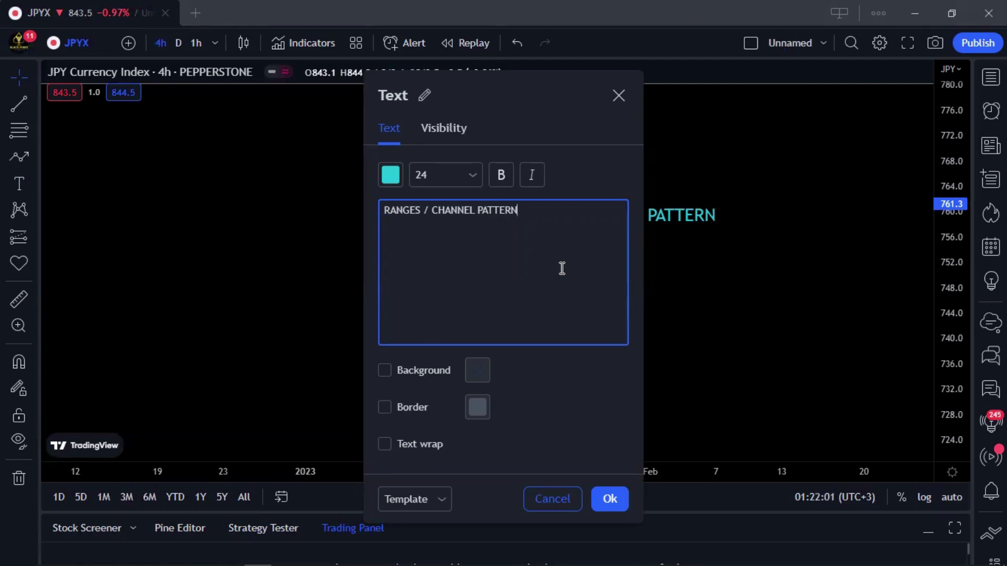
left_click(618, 498)
left_click_drag(699, 228, 607, 199)
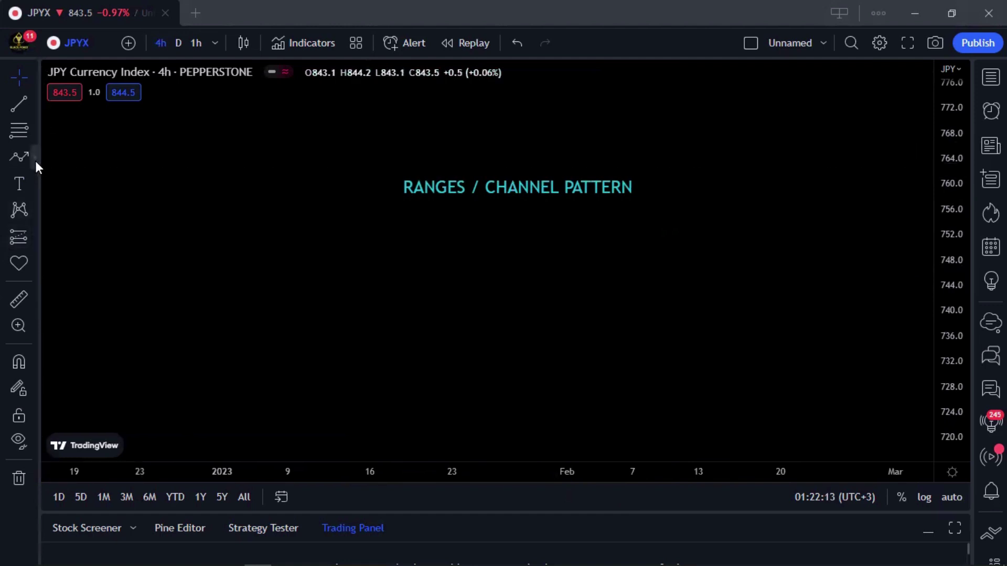
Draw the upper trend line of an ascending channel, rising from about 733 to about 757.7.
left_click(35, 161)
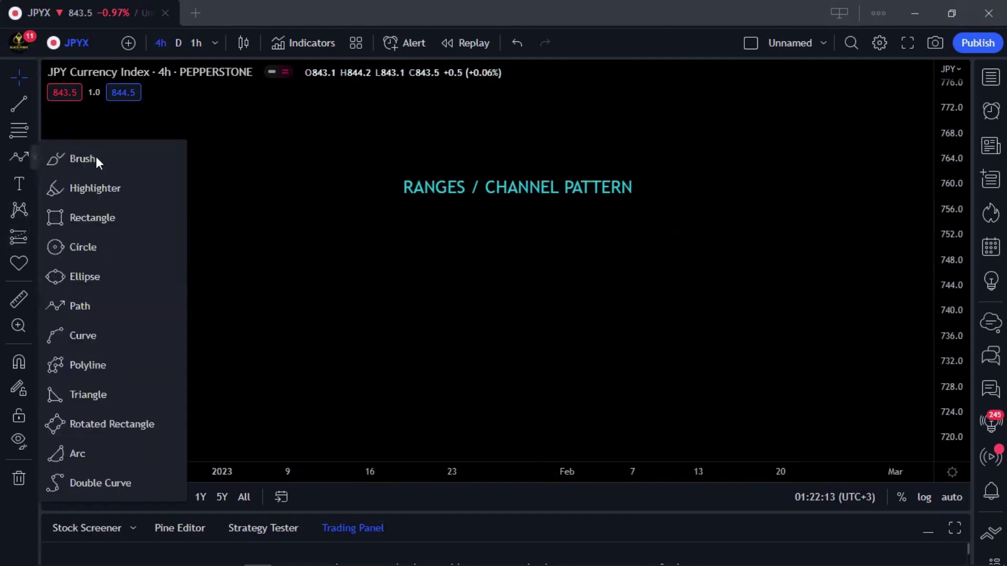
left_click(19, 102)
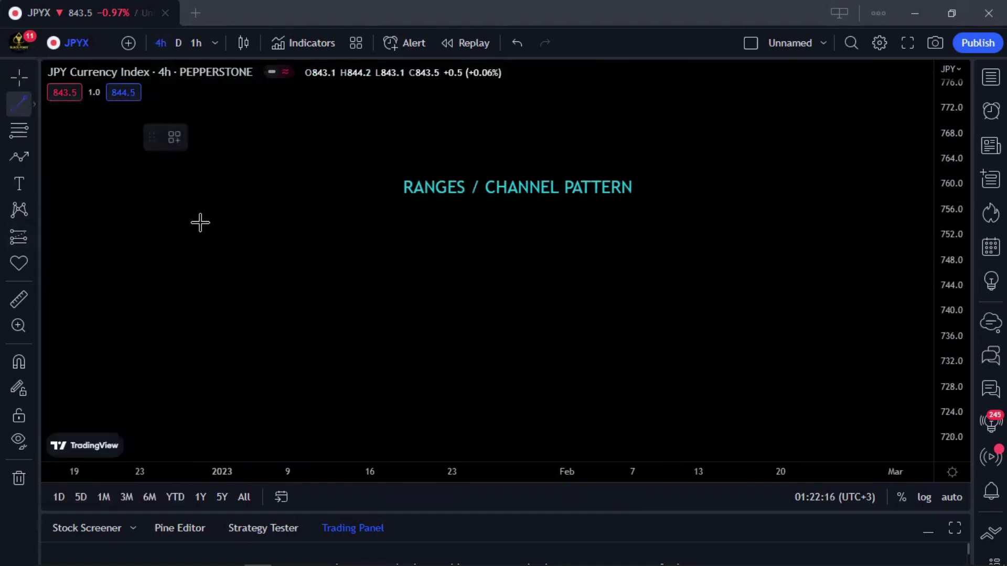
left_click(195, 246)
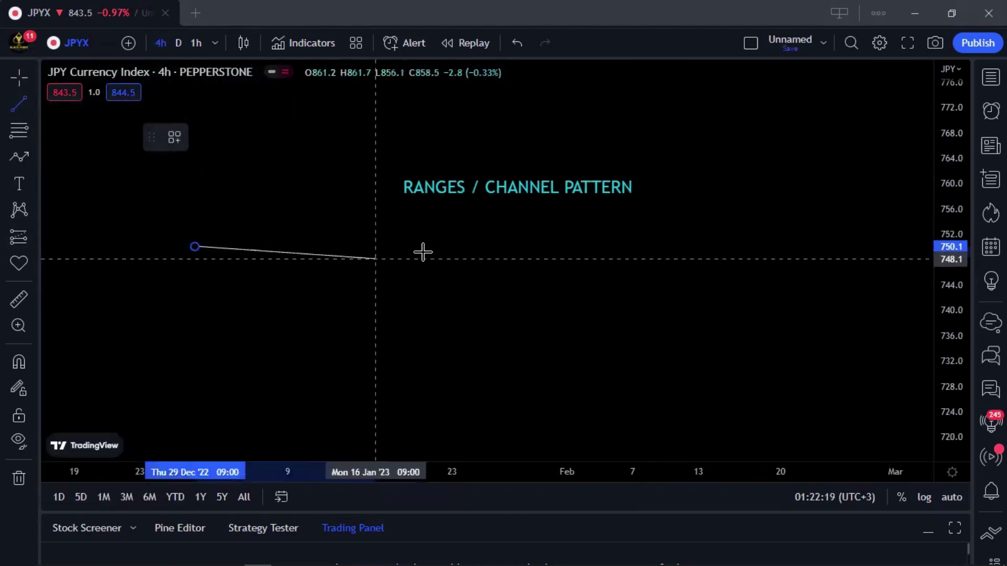
left_click(370, 199)
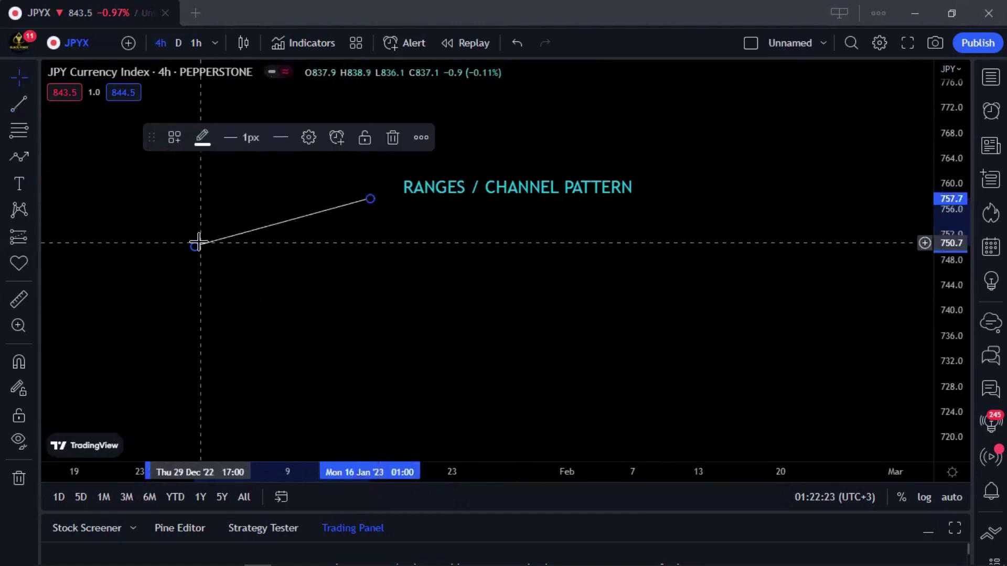
left_click_drag(190, 248, 115, 356)
left_click(259, 354)
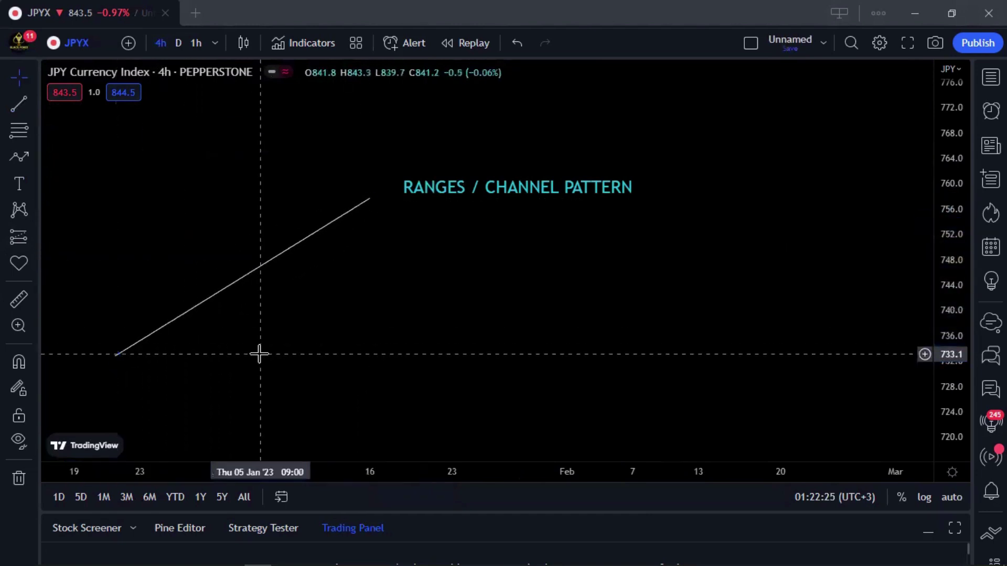
Draw the ascending channel's lower trend line, rising from about 723.7 to about 750.
left_click(20, 105)
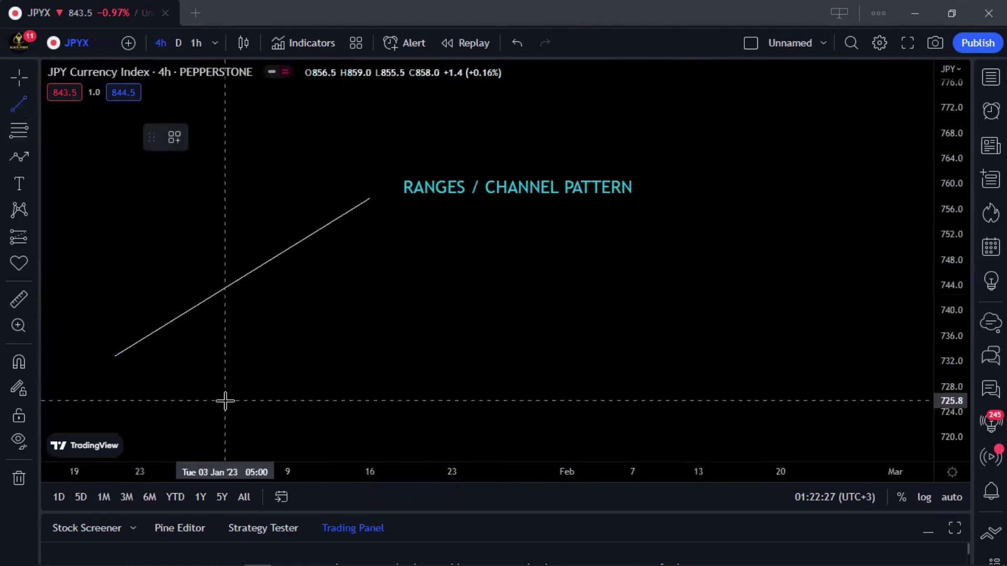
left_click(202, 413)
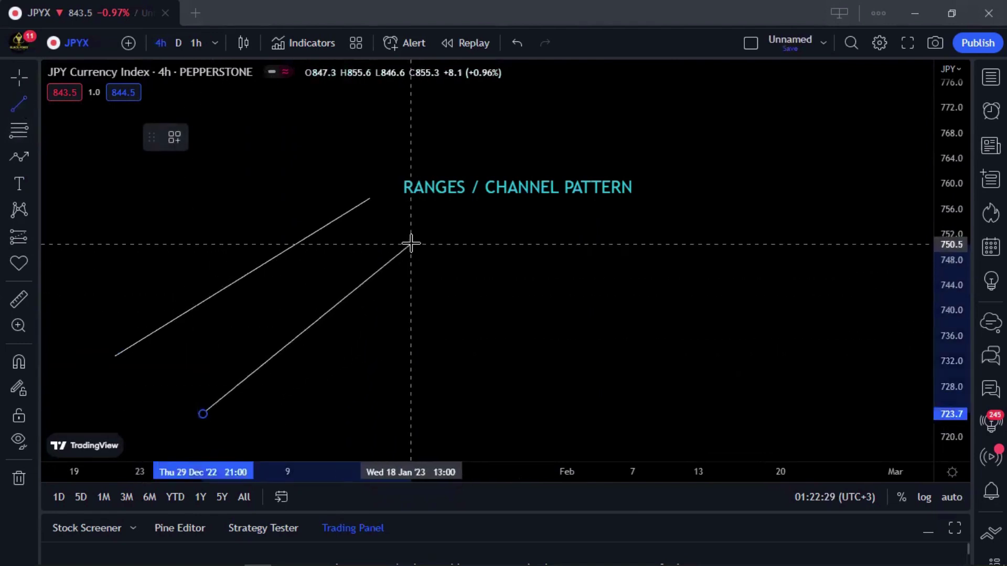
left_click(417, 245)
left_click(463, 285)
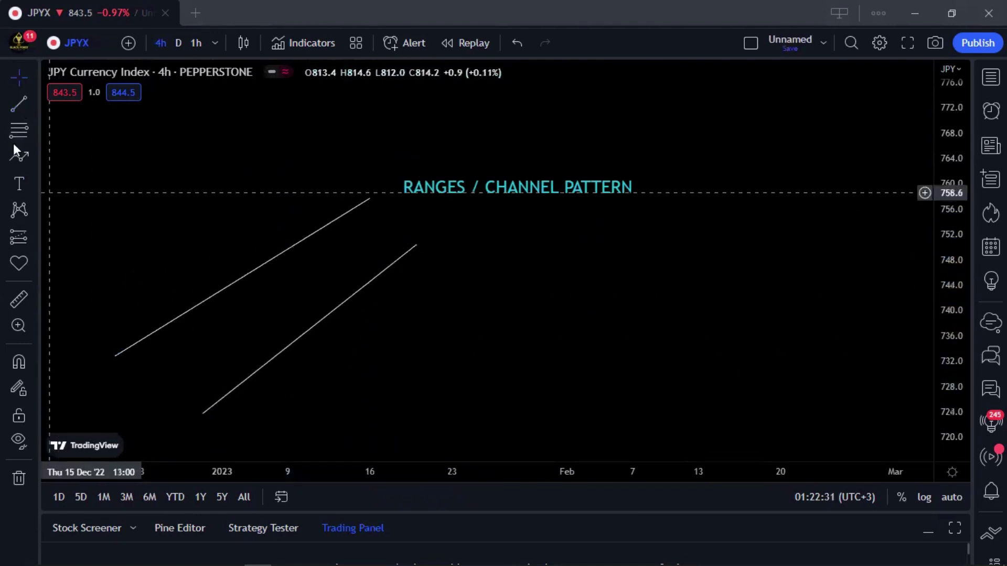
Draw a zigzag price path bouncing between the ascending channel's two lines, ending in an upward breakout arrow at about 765.7.
left_click(19, 157)
left_click(156, 434)
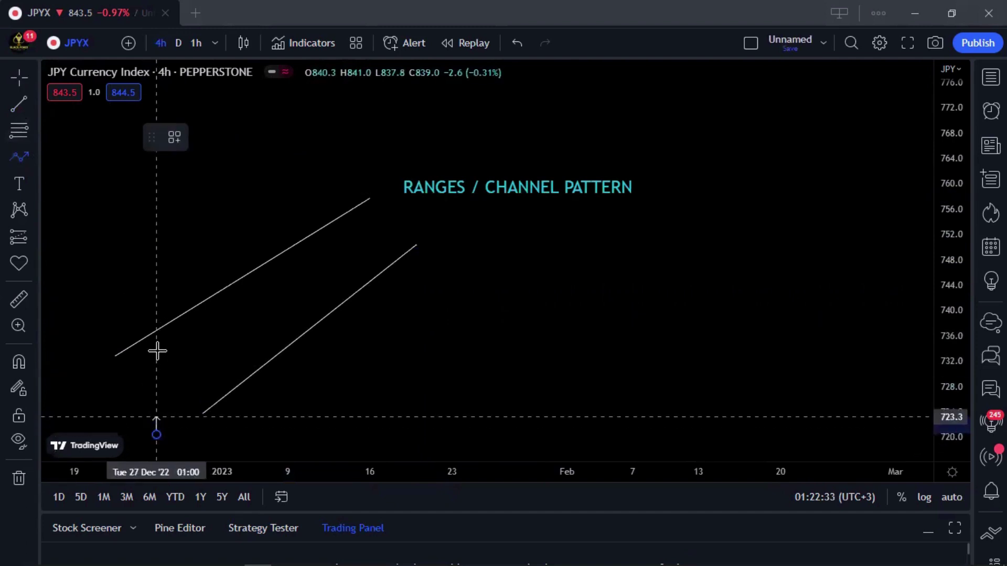
left_click(222, 398)
left_click(238, 313)
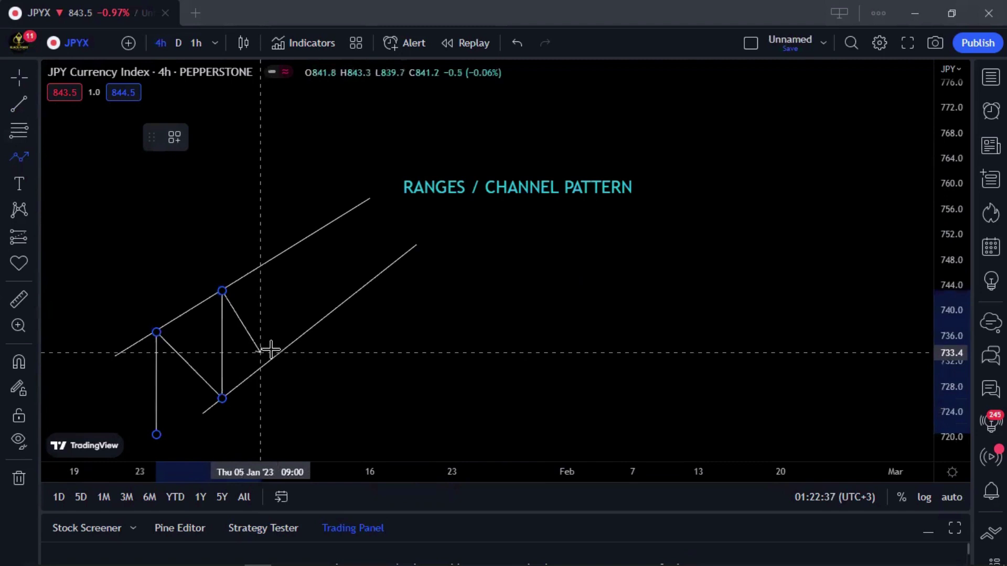
left_click(290, 343)
left_click(291, 249)
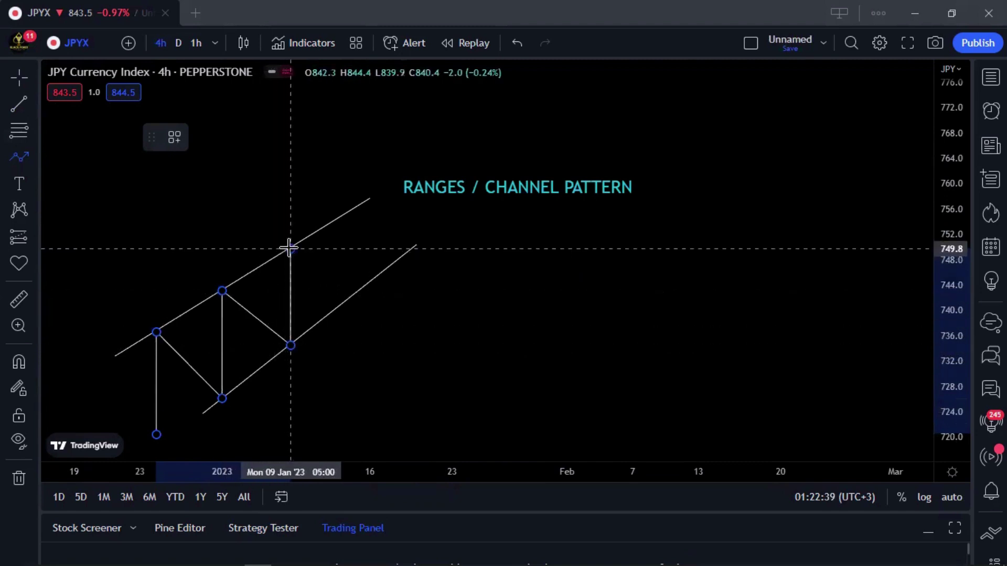
left_click(345, 297)
left_click(359, 212)
left_click(402, 252)
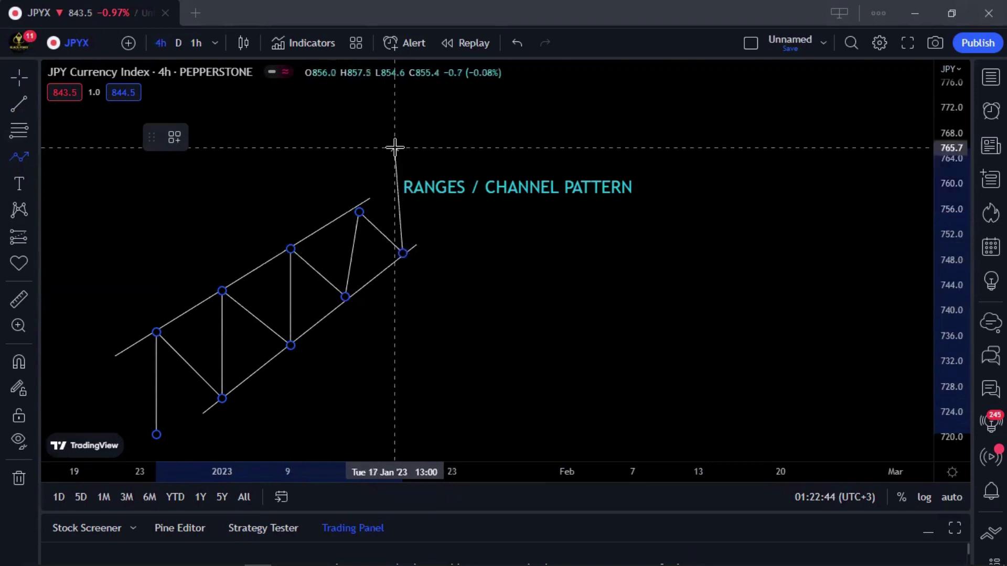
double_click(395, 148)
left_click(496, 279)
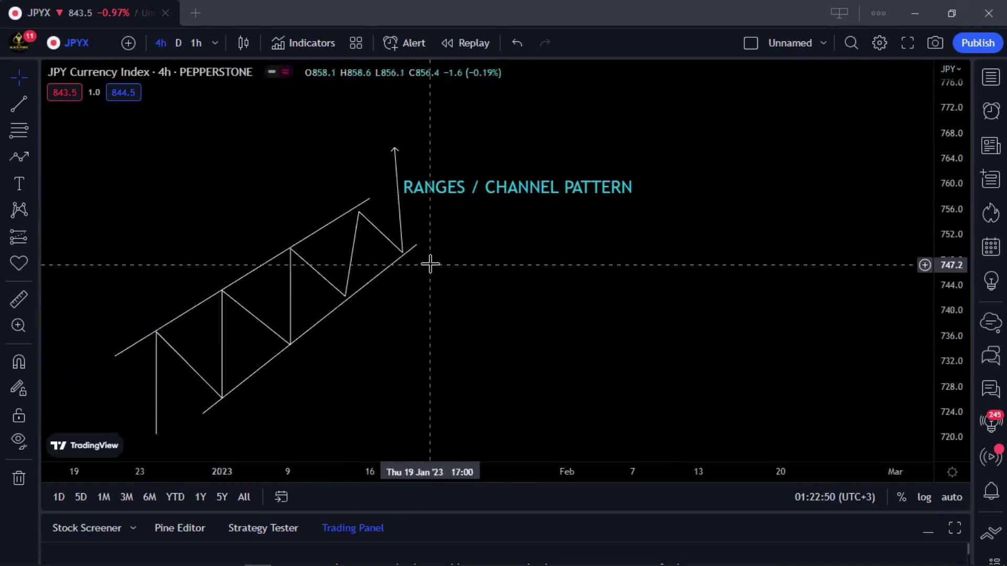
Move the title text up to about 770, above the breakout arrow.
left_click_drag(517, 192, 513, 136)
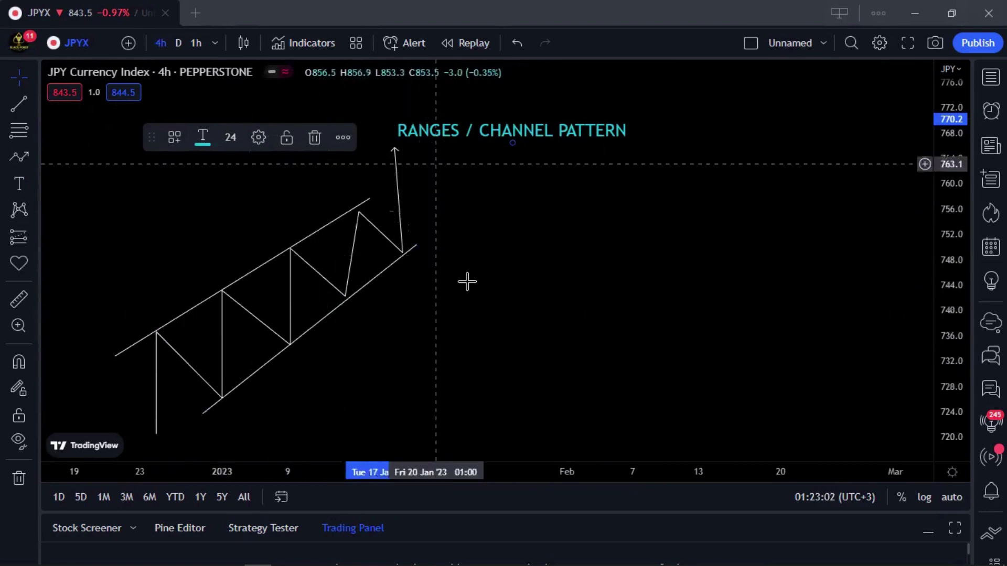
left_click_drag(535, 335, 506, 331)
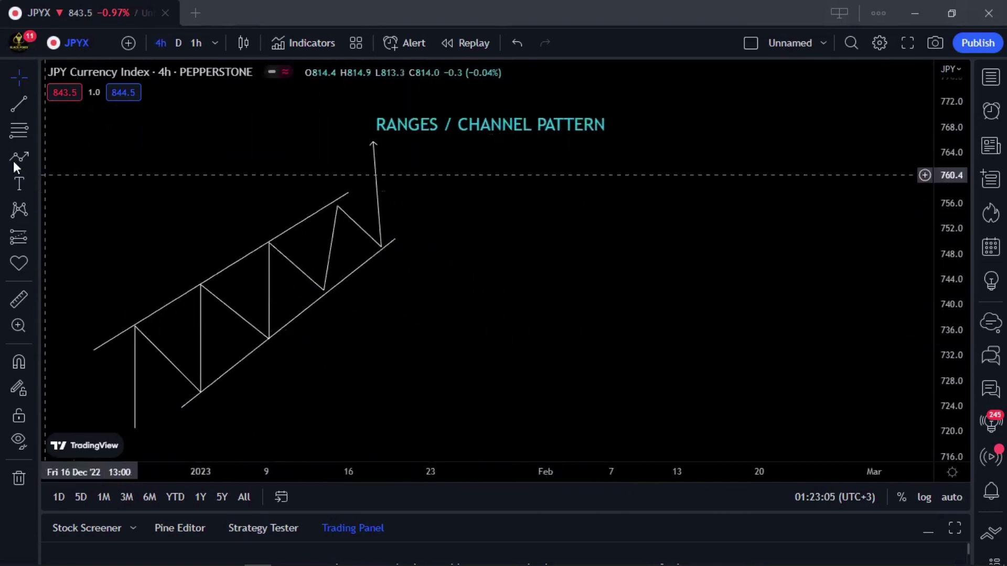
Draw a nearly horizontal trend line at about 748 beside the ascending channel as the range's upper boundary.
left_click(24, 96)
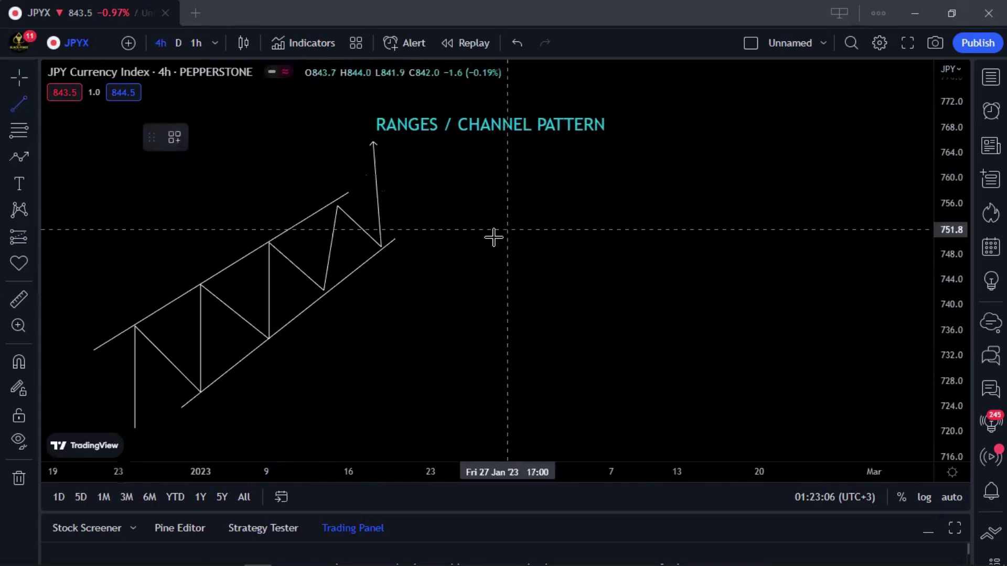
left_click(445, 250)
left_click(641, 252)
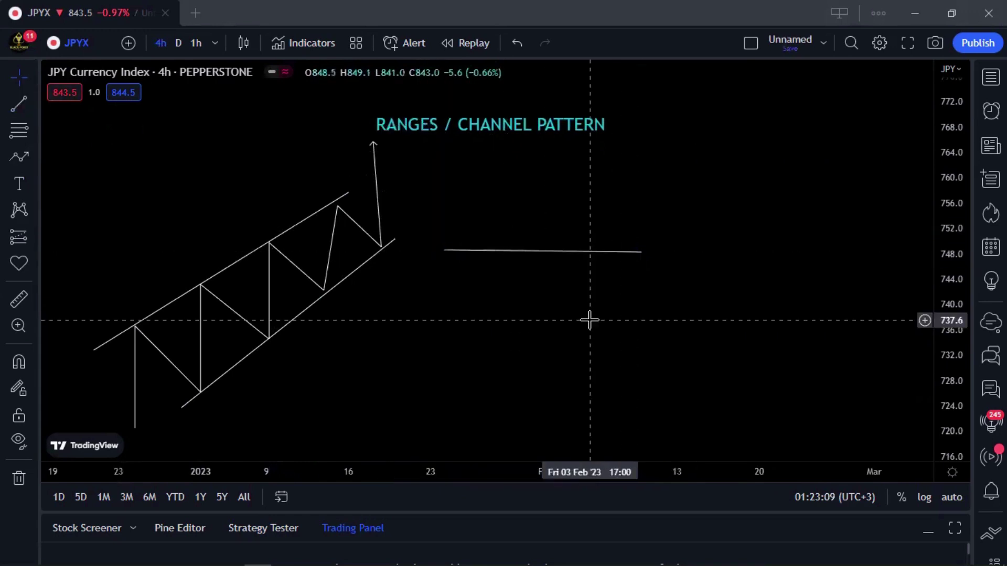
Draw the range's lower boundary at about 730 and extend the upper boundary's end to a matching length.
left_click(18, 99)
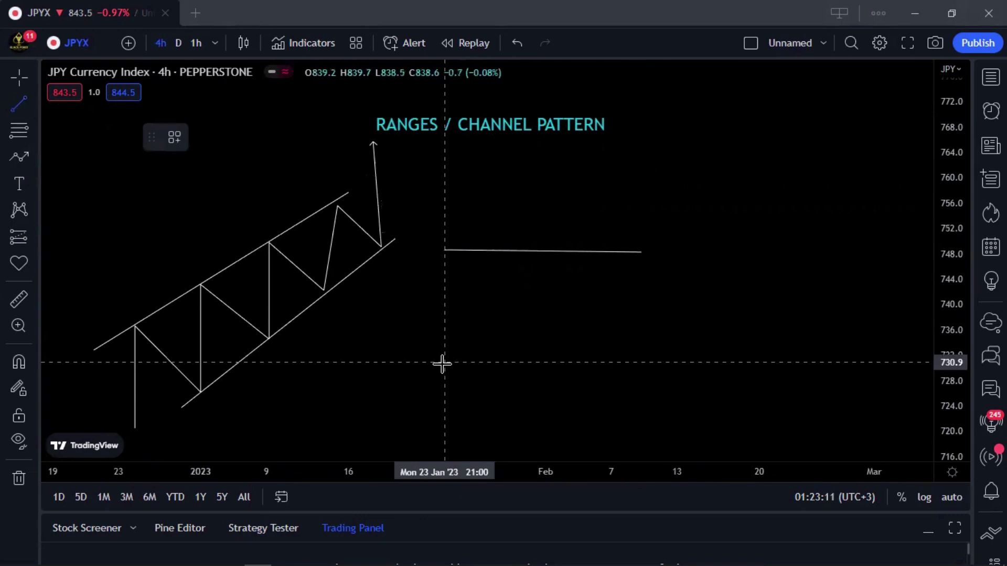
left_click(442, 369)
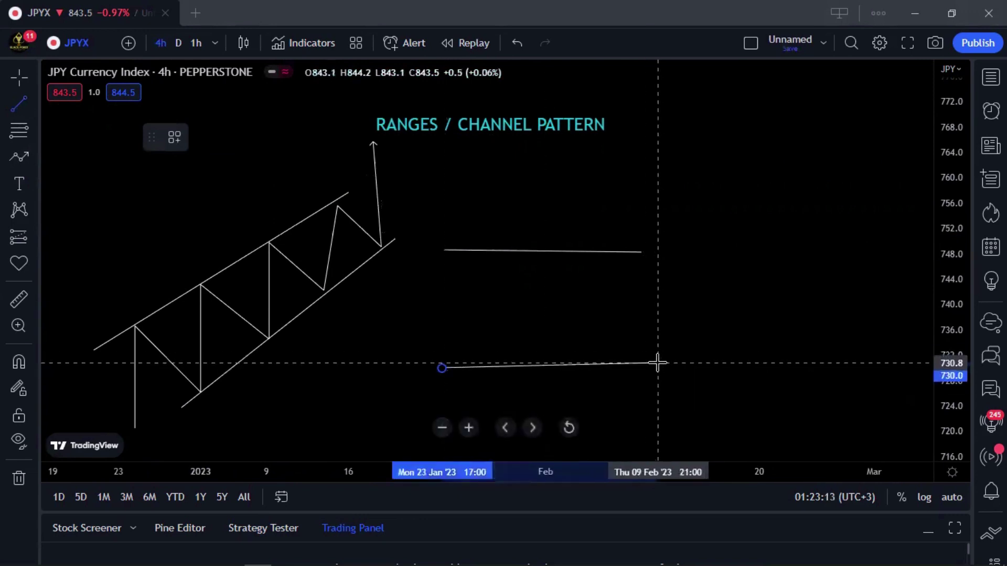
left_click(657, 362)
left_click(637, 289)
left_click_drag(641, 252, 665, 251)
left_click(664, 296)
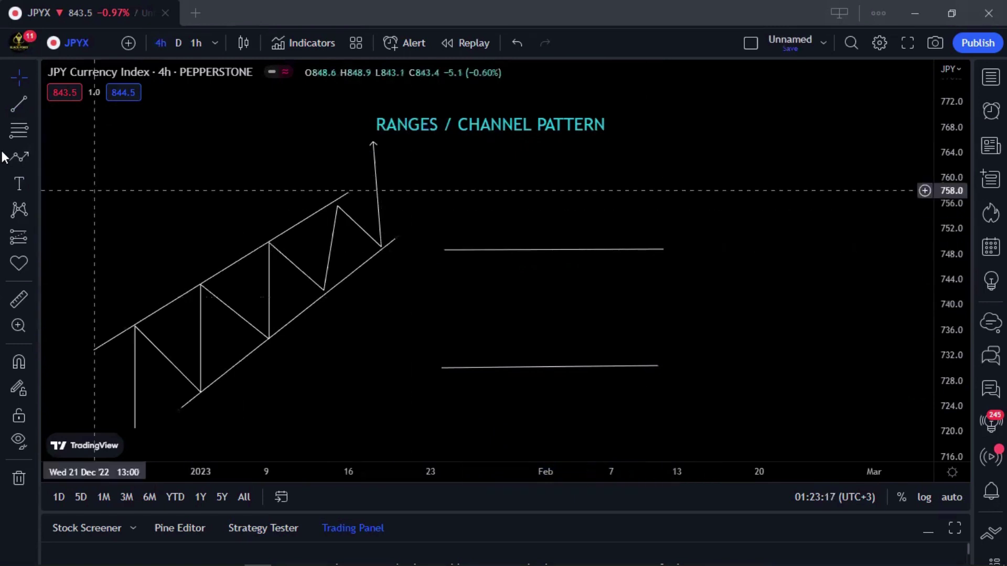
Draw a zigzag price path bouncing between the range's two boundaries, ending in an upward arrow at about 748.
left_click(19, 157)
left_click(401, 300)
left_click(453, 365)
double_click(472, 250)
left_click(513, 366)
double_click(549, 247)
left_click(581, 365)
left_click(624, 252)
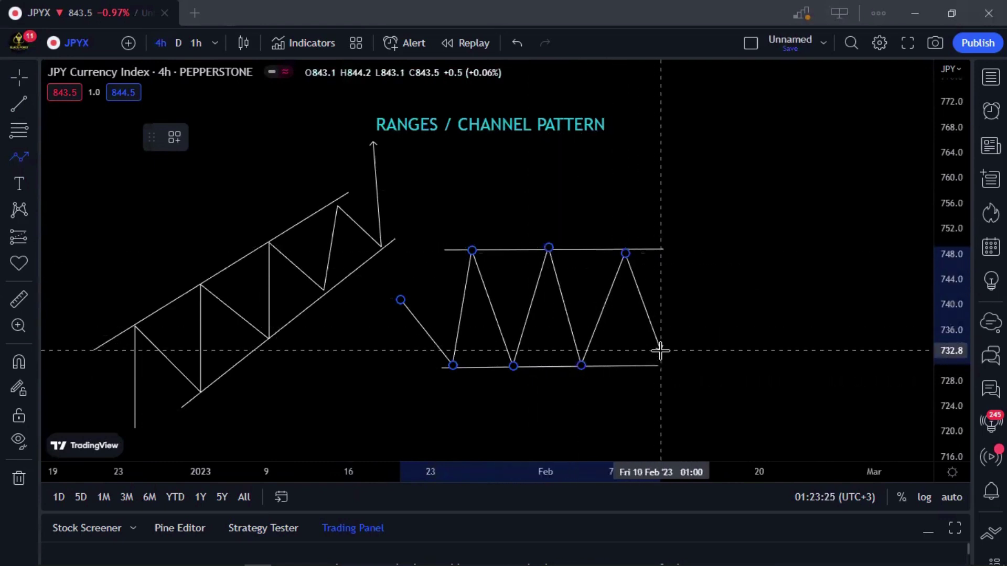
left_click(660, 363)
double_click(685, 253)
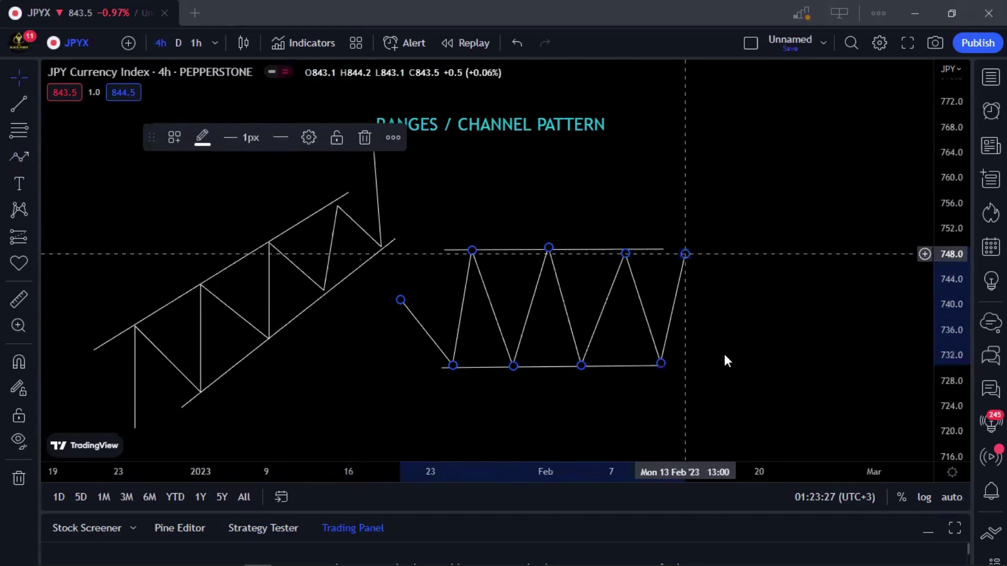
left_click(528, 301)
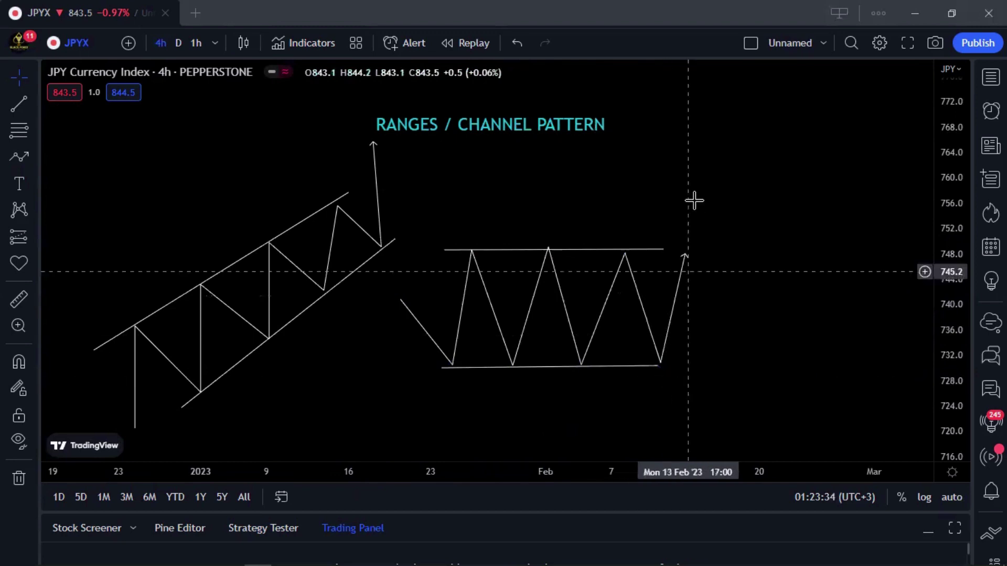
Shift the title text so it sits above the horizontal range, at about 768.6.
left_click_drag(722, 293, 676, 290)
left_click(449, 127)
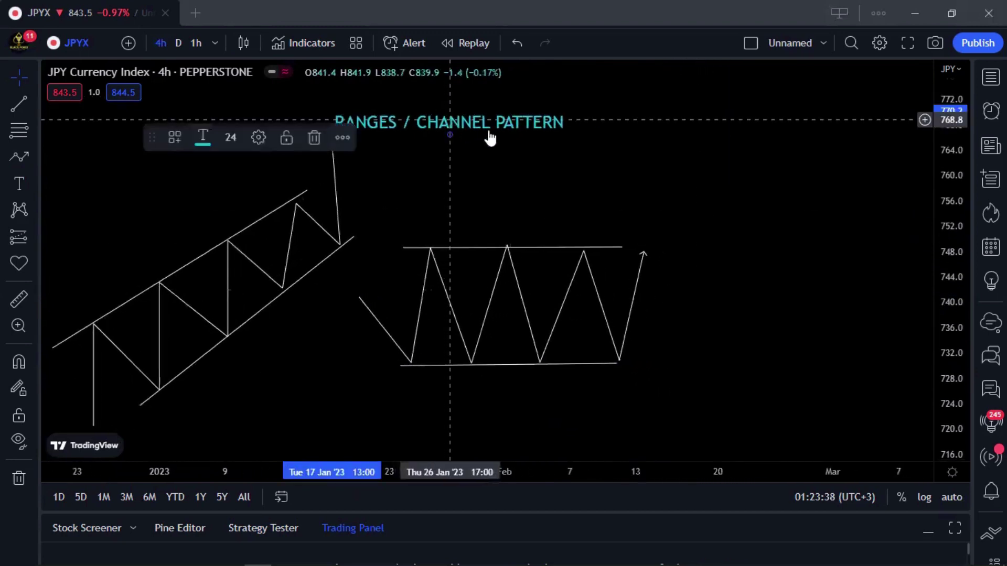
left_click_drag(487, 135, 537, 145)
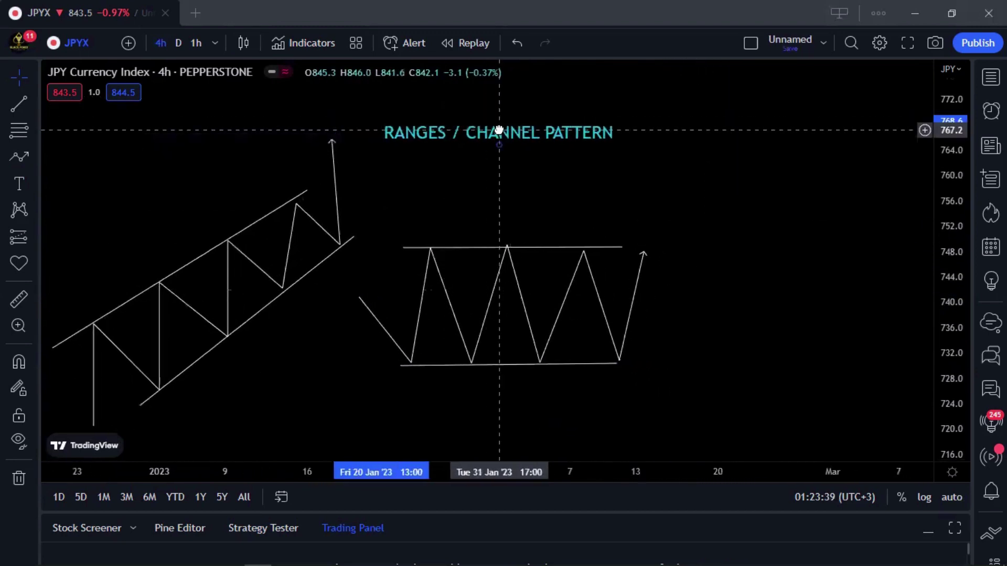
Draw the upper trend line of a descending channel beyond the range, falling from about 756.1 to about 731.3.
left_click(19, 105)
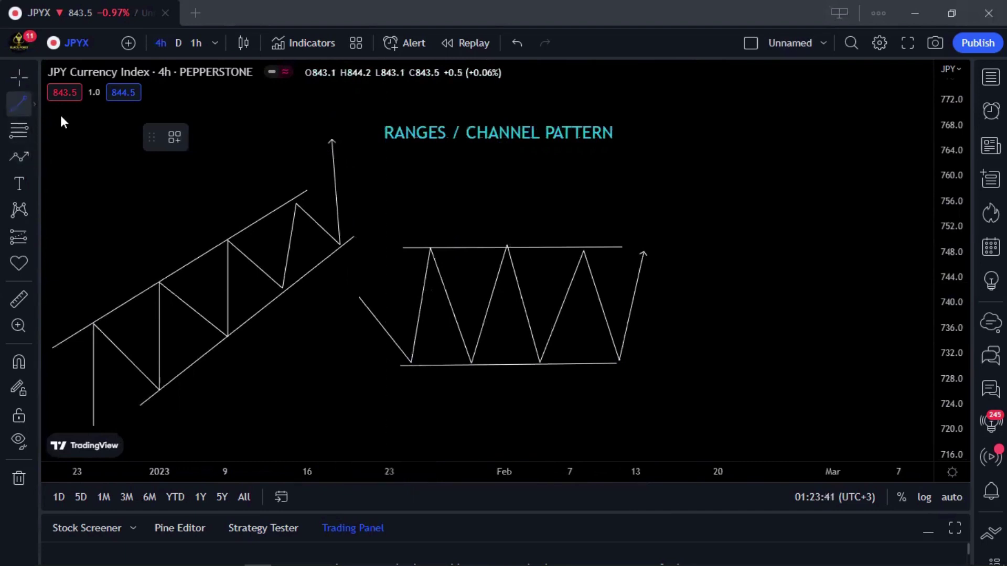
left_click(781, 200)
left_click(926, 355)
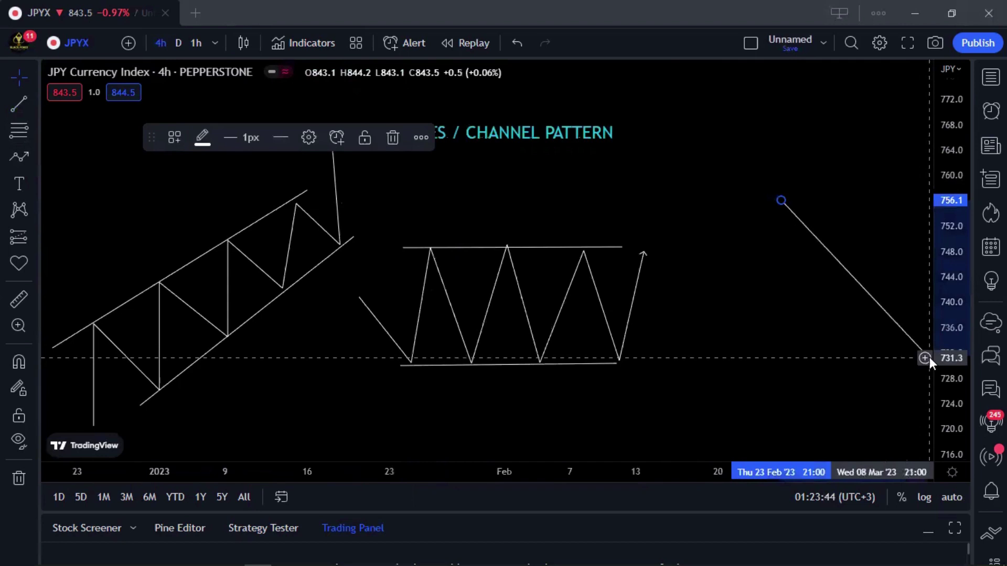
Draw the descending channel's lower trend line, falling from about 745.8 to about 719.
left_click(19, 104)
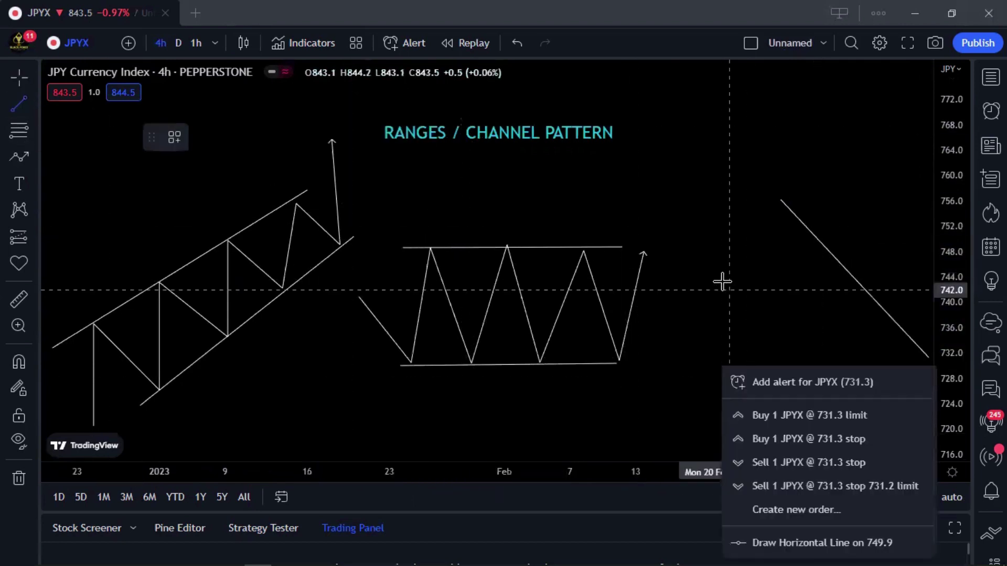
left_click(710, 265)
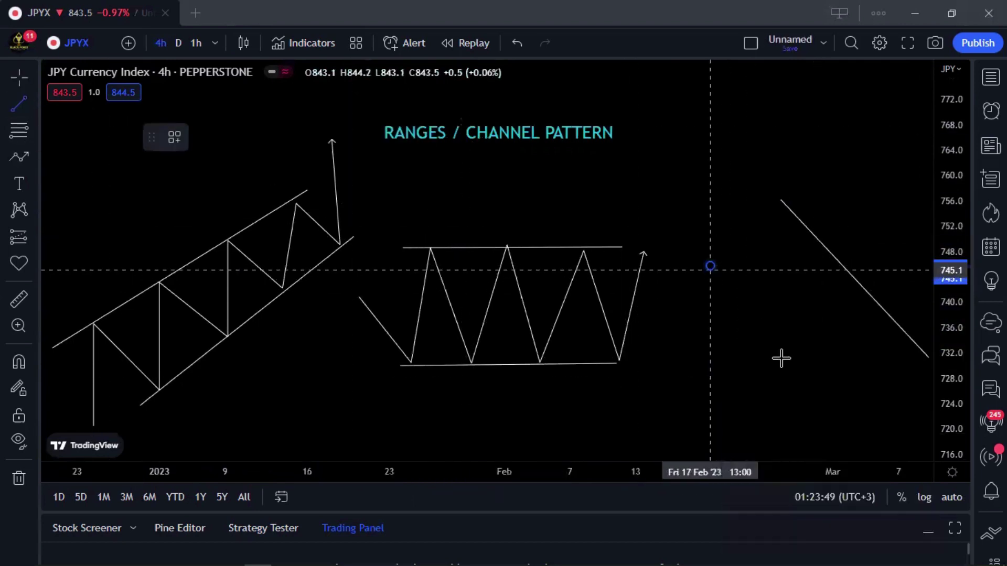
left_click(909, 434)
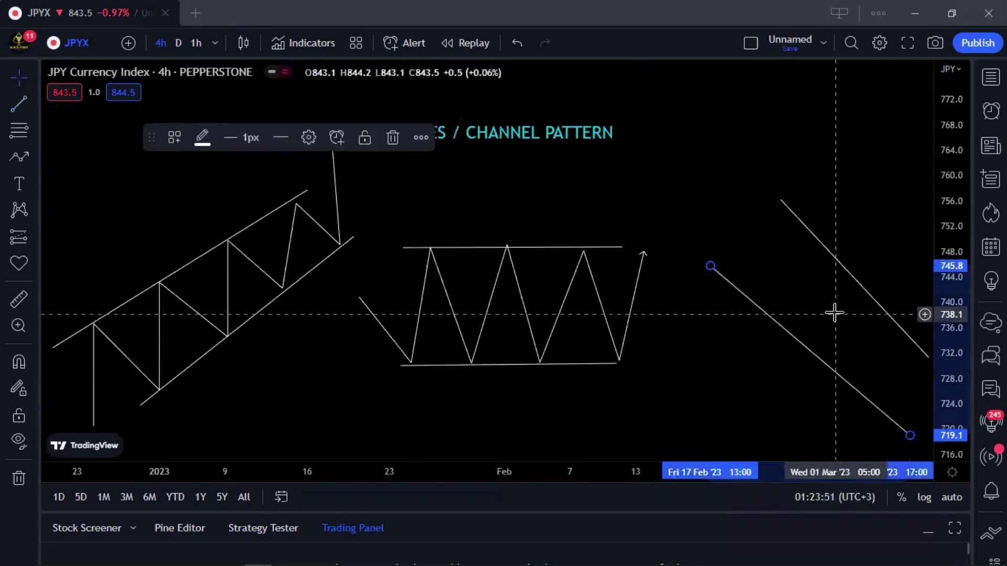
Draw a zigzag price path between the descending channel's lines, starting at about 750 and ending in a downward arrow at about 720.
left_click(19, 157)
left_click(701, 240)
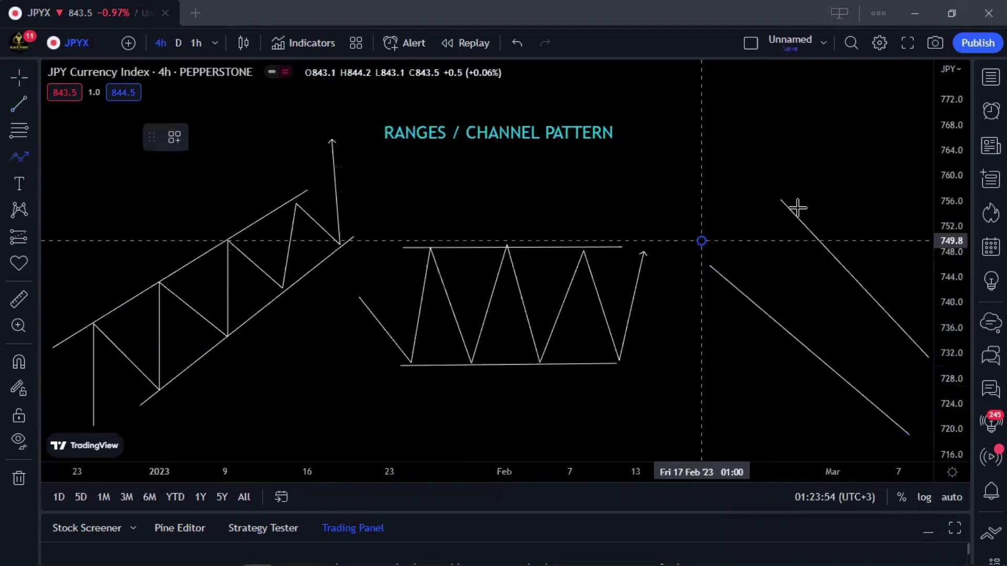
left_click(765, 297)
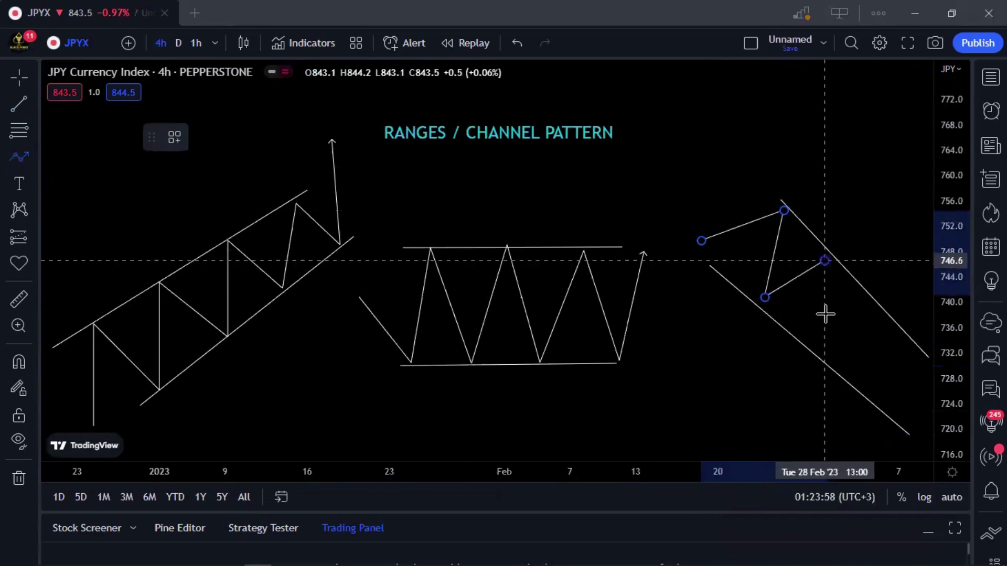
left_click(825, 260)
left_click(805, 345)
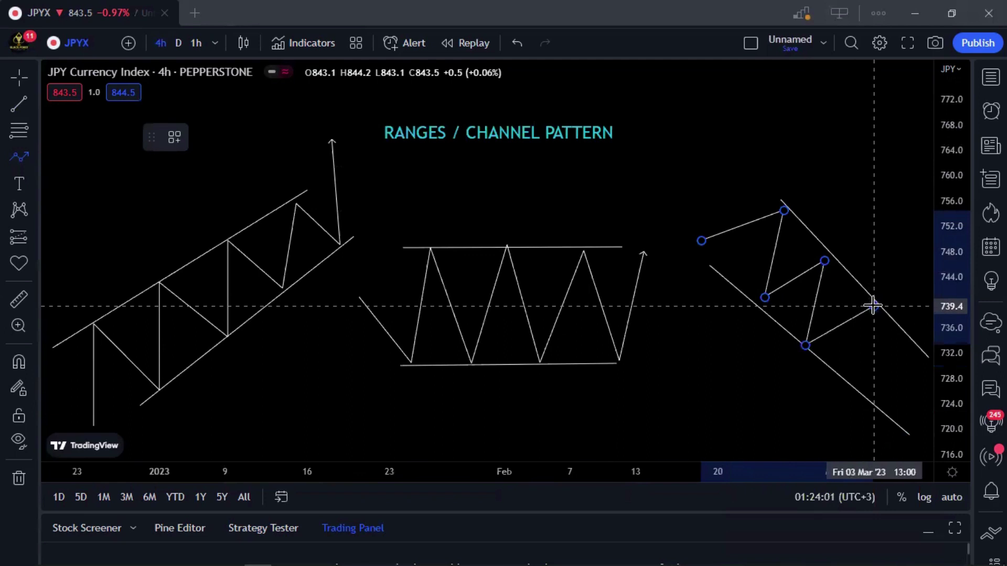
left_click(865, 392)
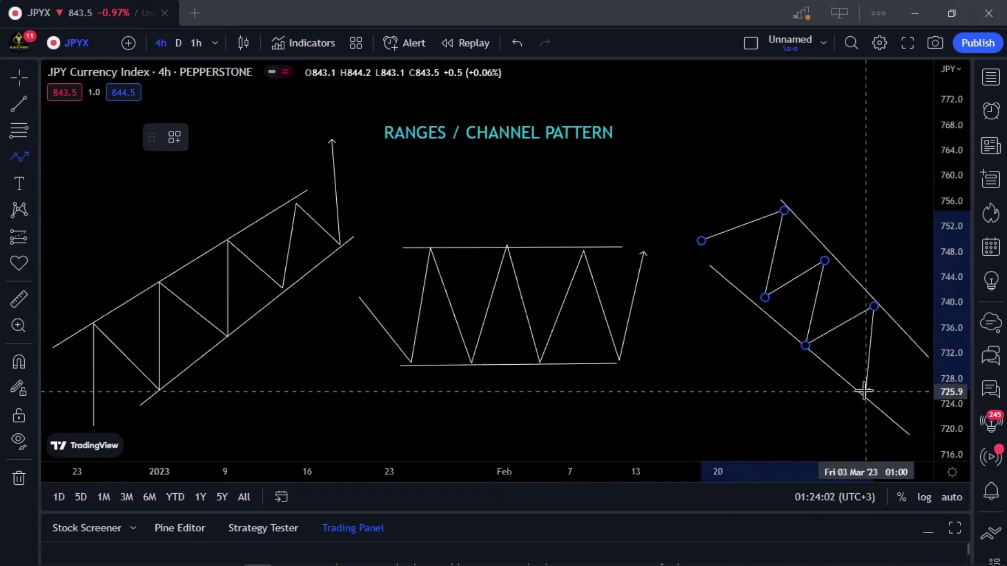
left_click(917, 351)
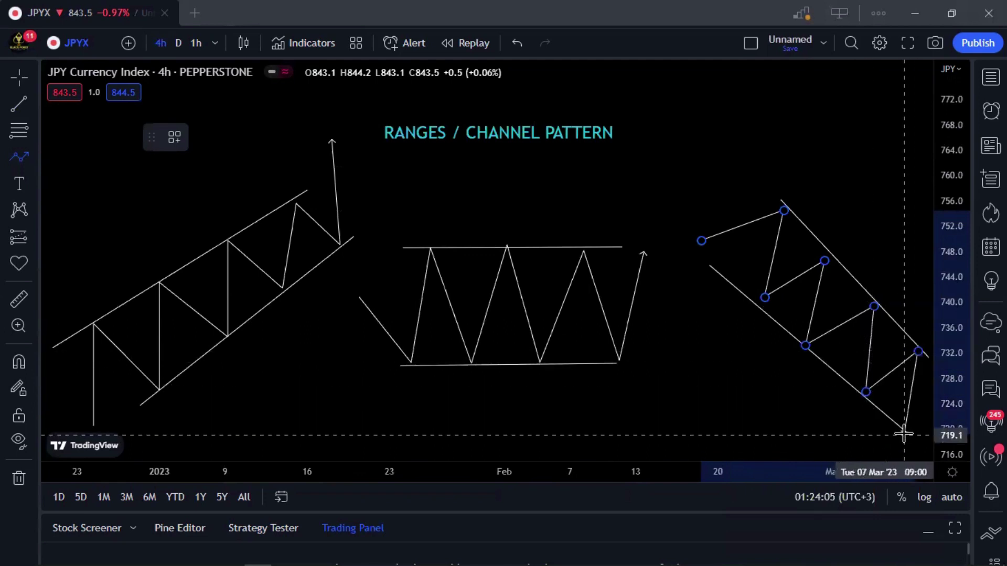
double_click(904, 431)
left_click(746, 390)
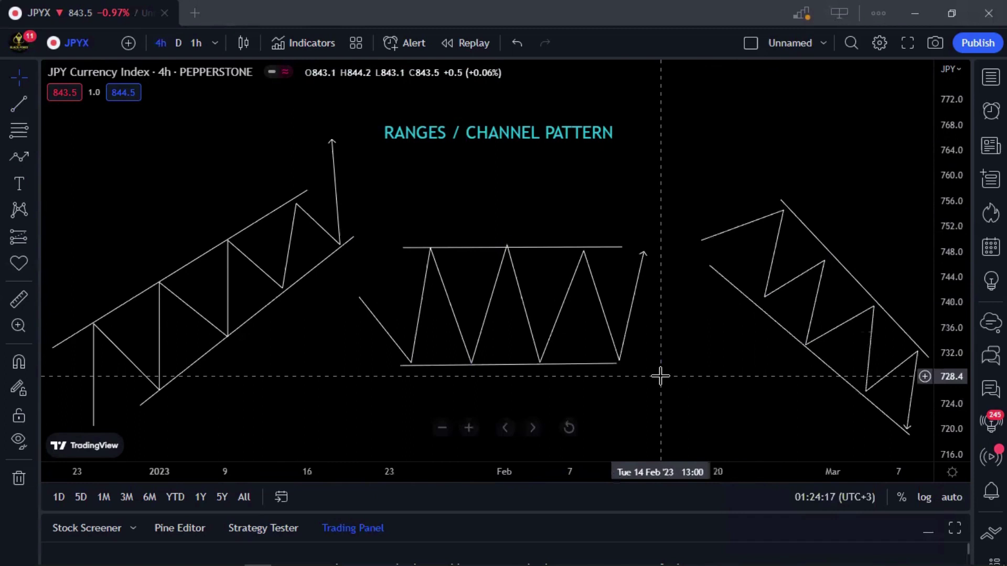
Extend the ascending channel's upper trend line to about 761.6 and its lower trend line to about 754.
left_click_drag(657, 350, 658, 274)
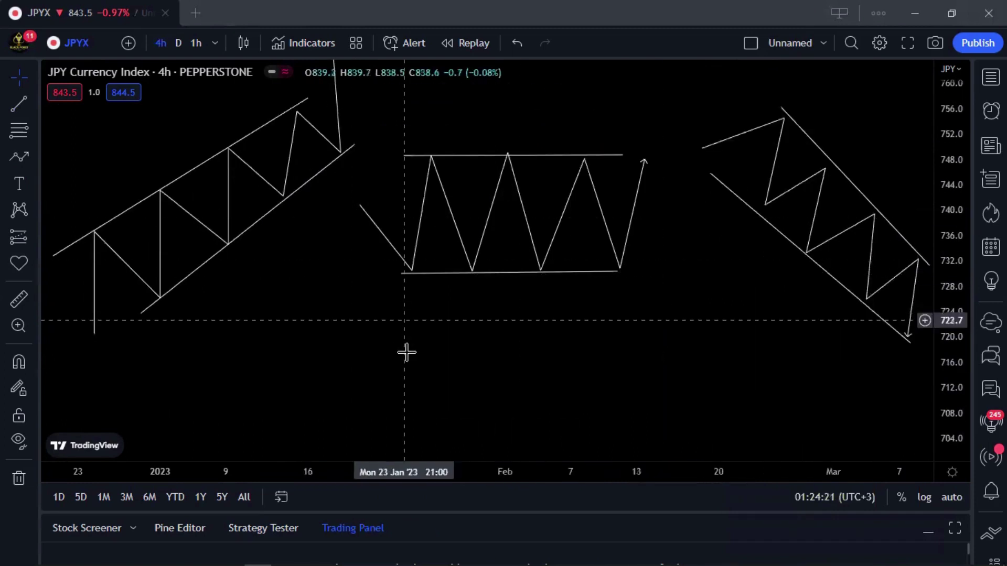
left_click_drag(407, 350, 456, 393)
left_click_drag(367, 169, 400, 142)
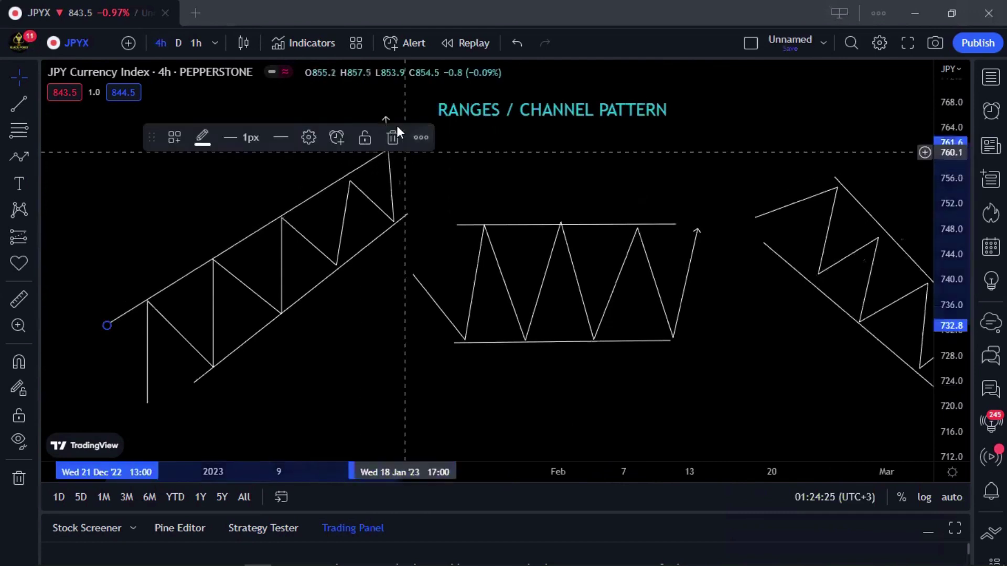
left_click_drag(418, 222, 403, 249)
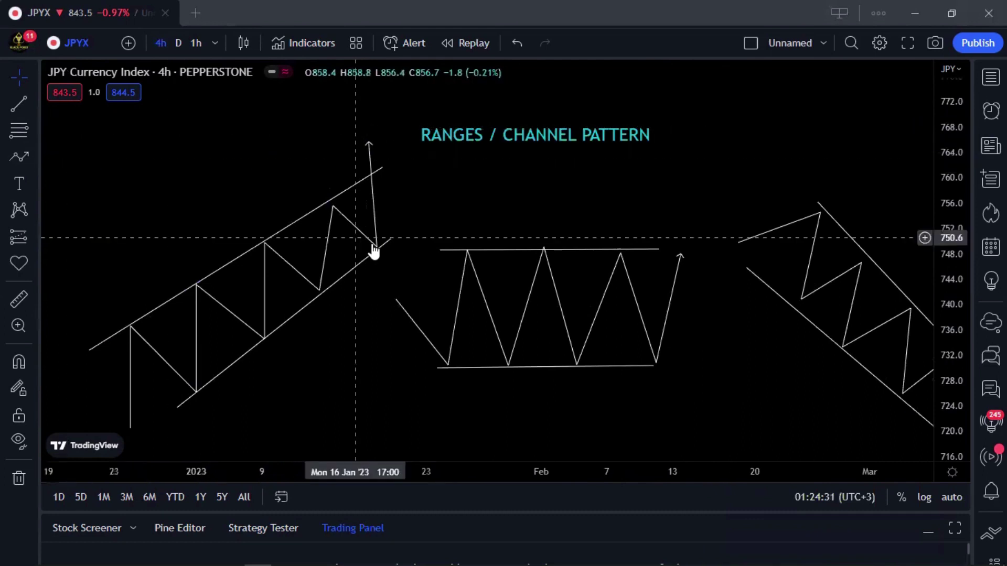
left_click_drag(391, 238, 423, 217)
left_click(452, 218)
Draw a line across the ascending channel's height and move it above the upper trend line, spanning about 761.4 to 776.
left_click(17, 99)
left_click(265, 239)
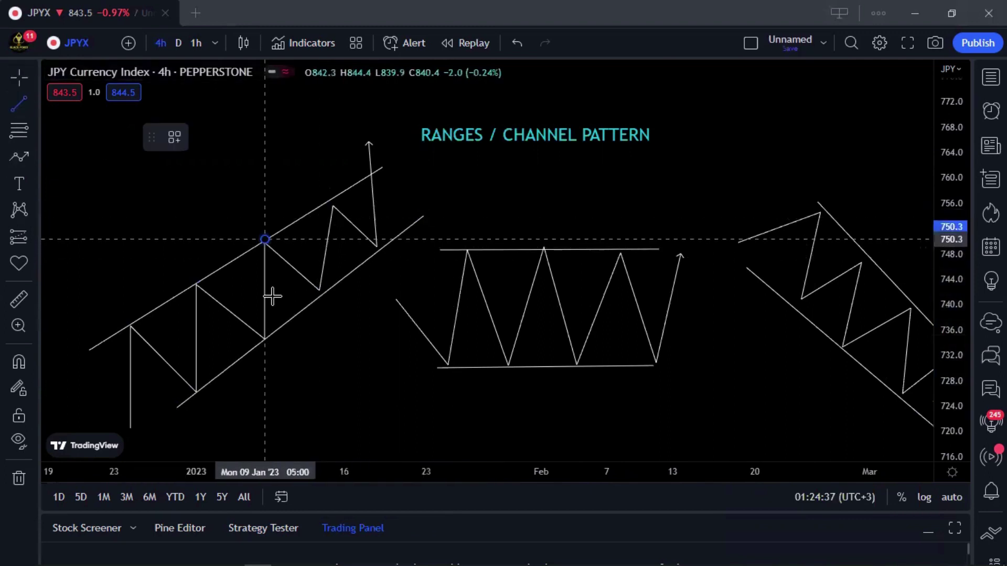
left_click(273, 332)
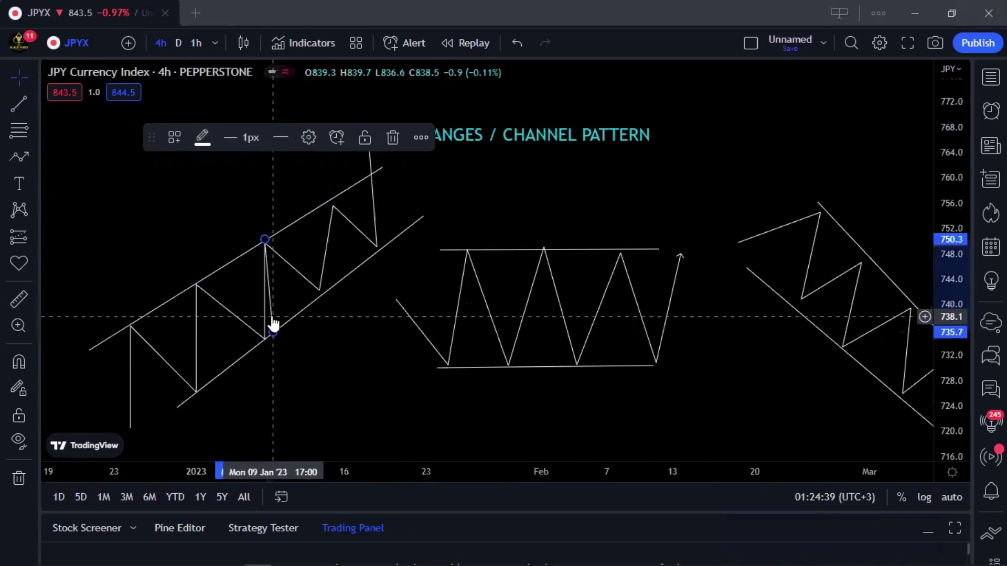
left_click_drag(273, 323, 379, 166)
Draw a second channel-height line from about 750.3 to 734.6 and move it above the channel, beside the first projection line.
left_click_drag(400, 260, 395, 281)
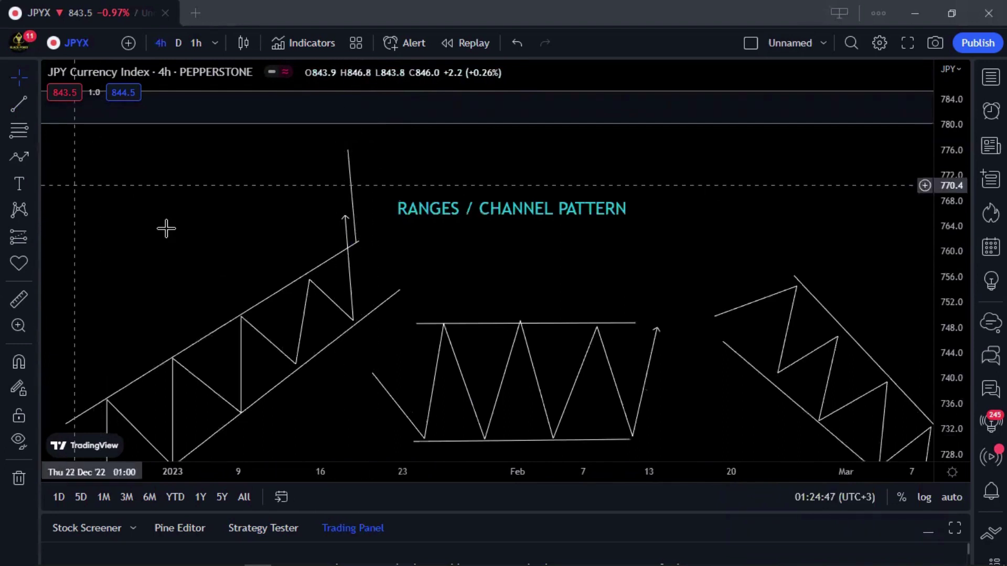
left_click_drag(166, 212, 164, 185)
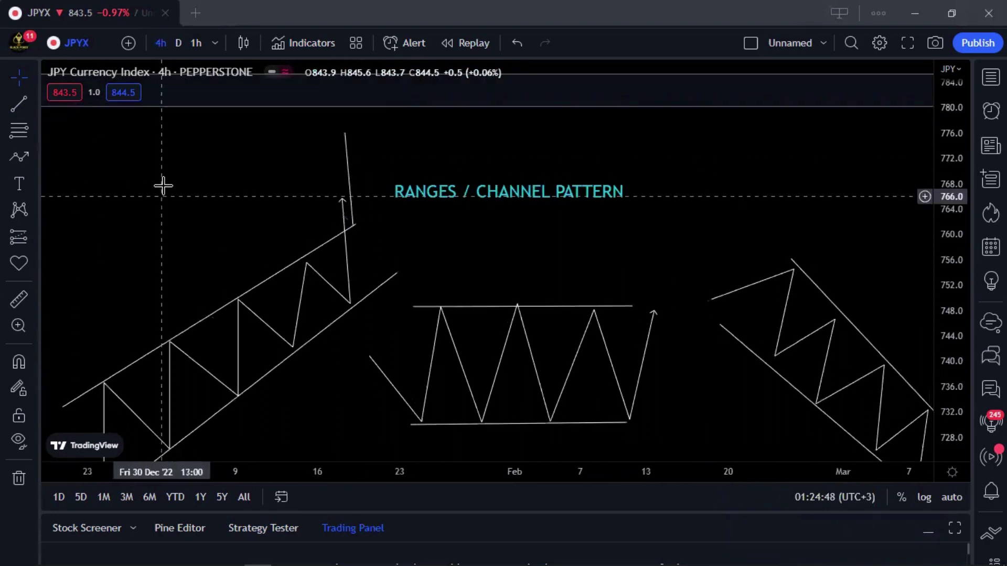
left_click(21, 107)
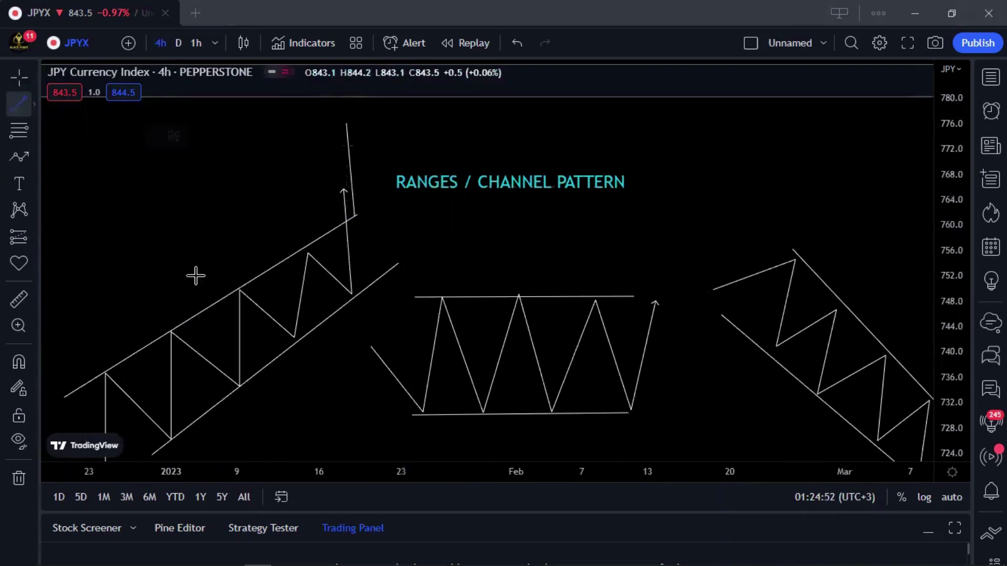
left_click(242, 287)
left_click(247, 386)
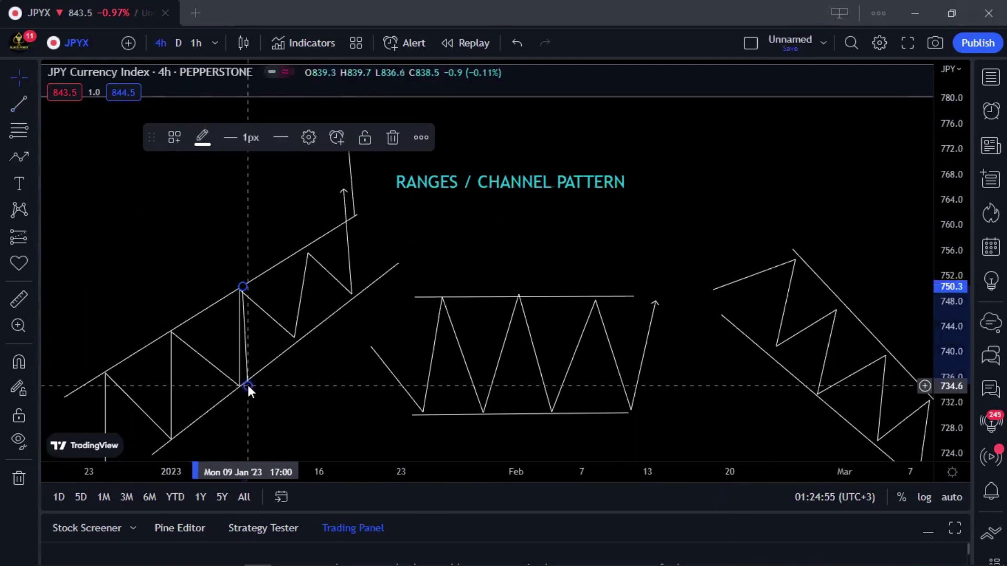
left_click_drag(247, 379, 366, 197)
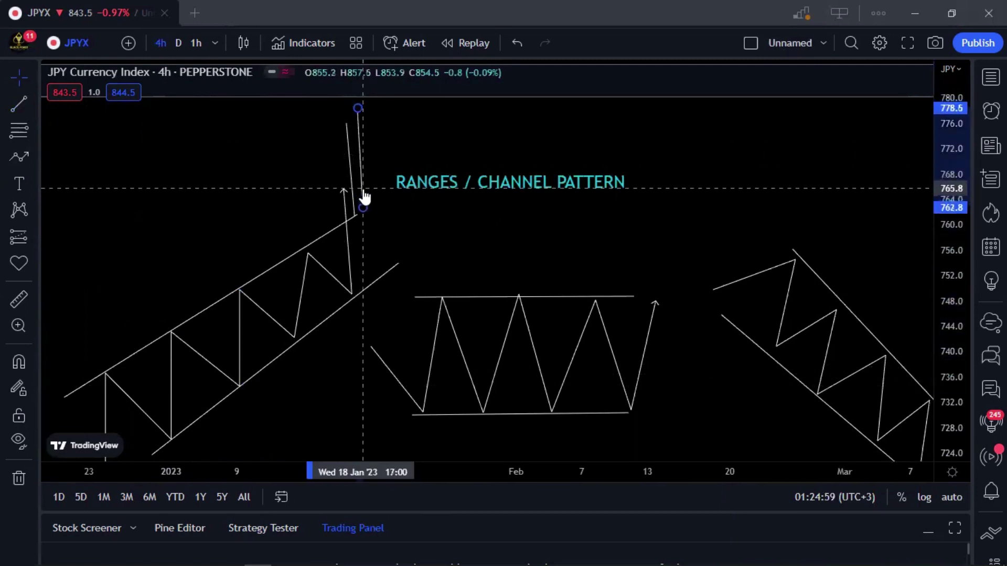
left_click(382, 215)
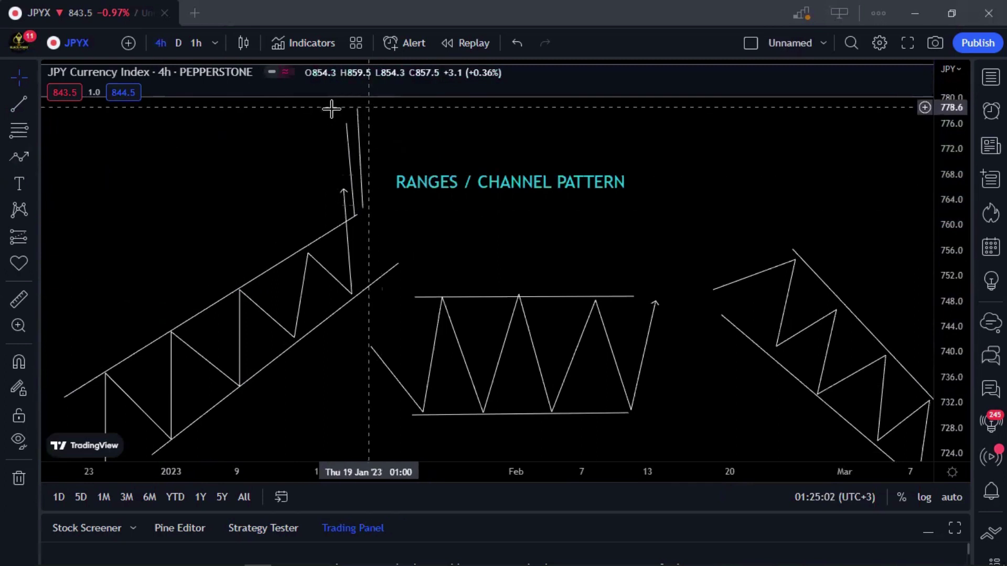
Delete both height projection lines above the ascending channel.
left_click(360, 125)
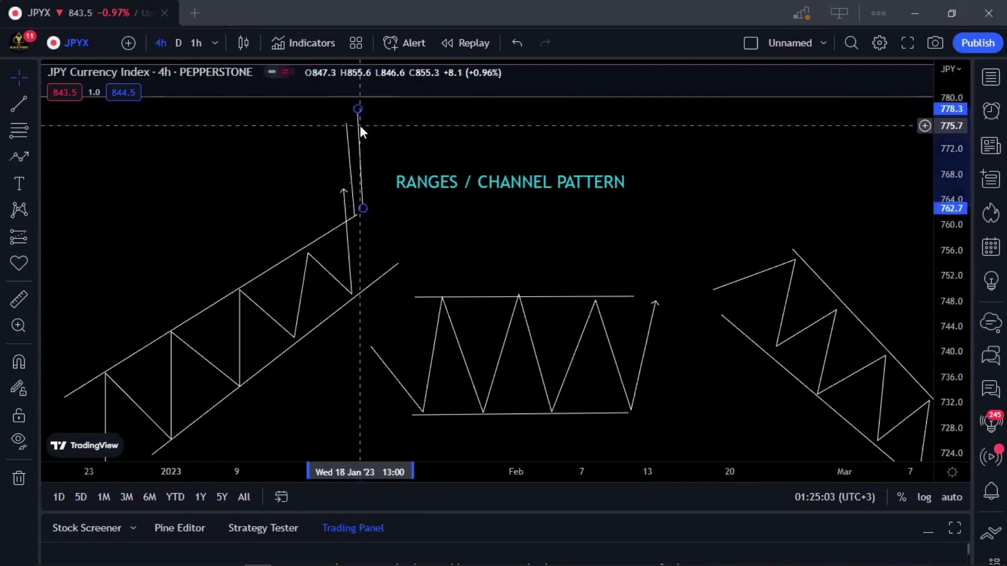
left_click(397, 140)
left_click(349, 170)
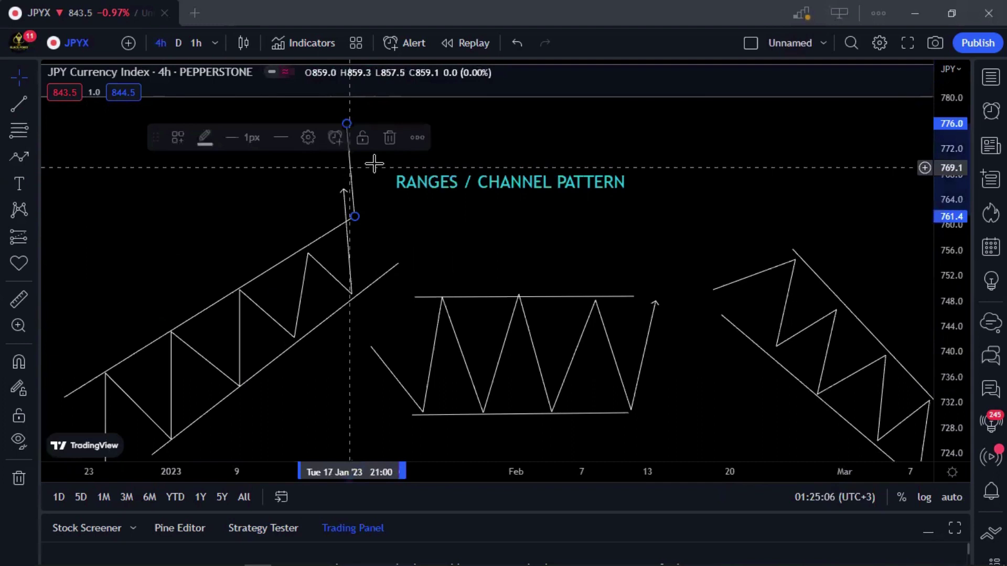
left_click(390, 137)
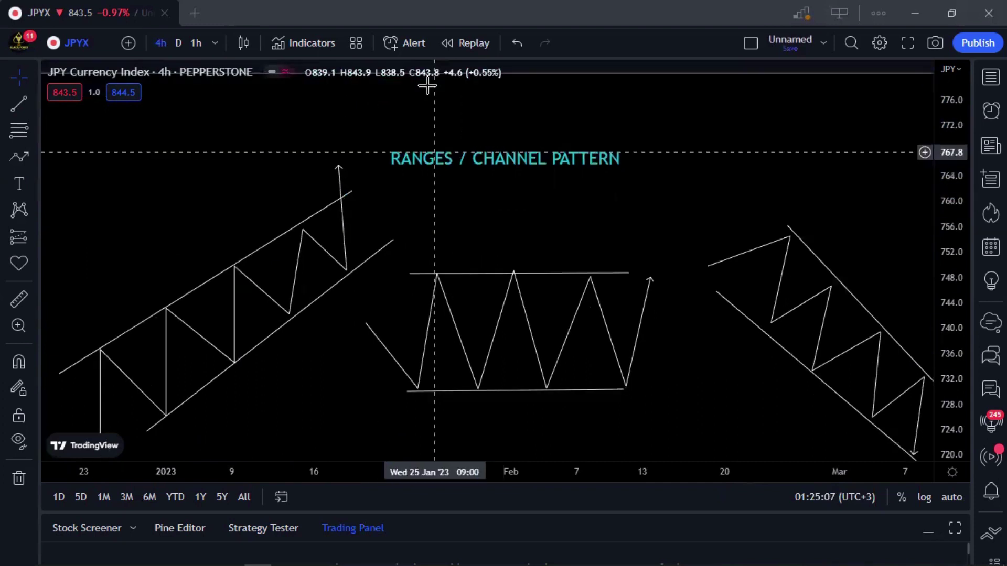
Draw a breakdown path from the ascending channel's upper line at about 760.7, retesting the lower line and ending in an arrow at about 726.9.
left_click_drag(434, 152, 427, 86)
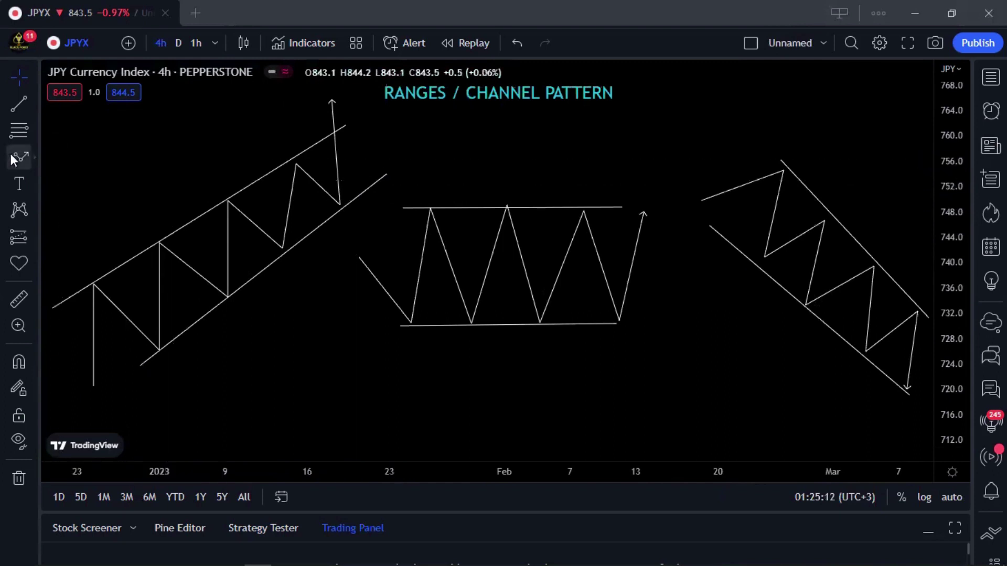
left_click(338, 131)
left_click(376, 221)
left_click(385, 183)
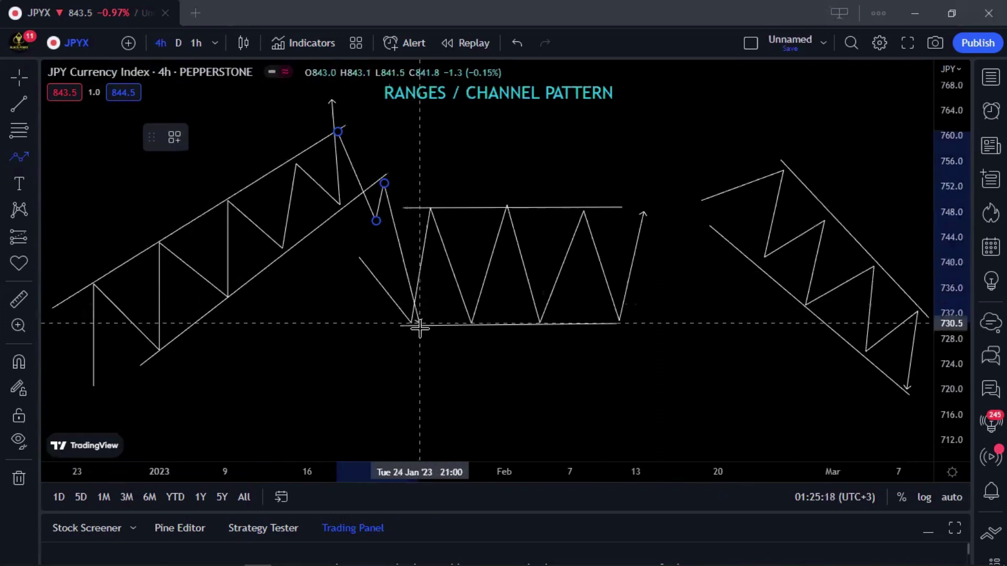
double_click(417, 345)
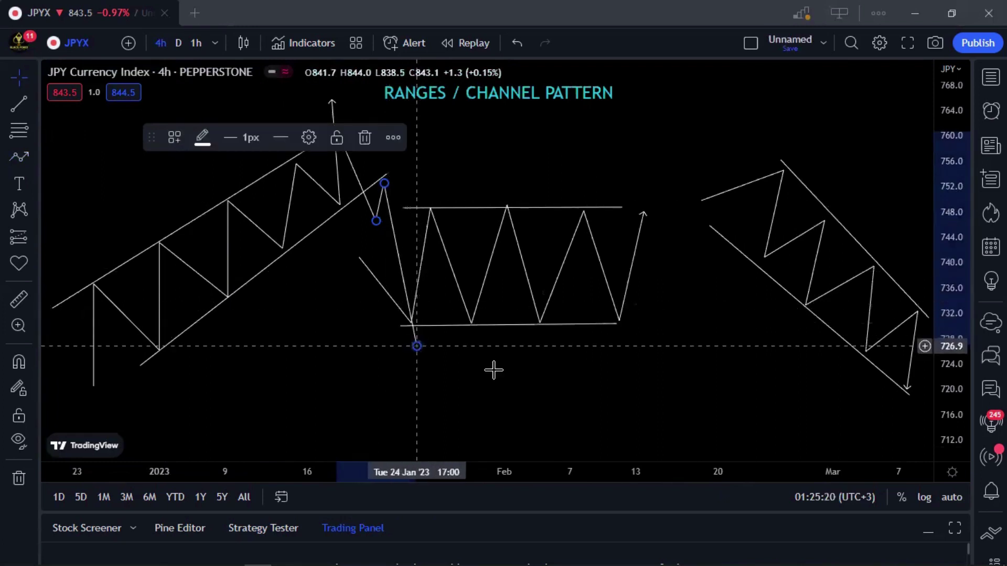
Move the horizontal range's zigzag path and both boundary lines later in time, away from the ascending channel.
left_click(472, 274)
left_click(456, 288)
left_click_drag(493, 288, 615, 292)
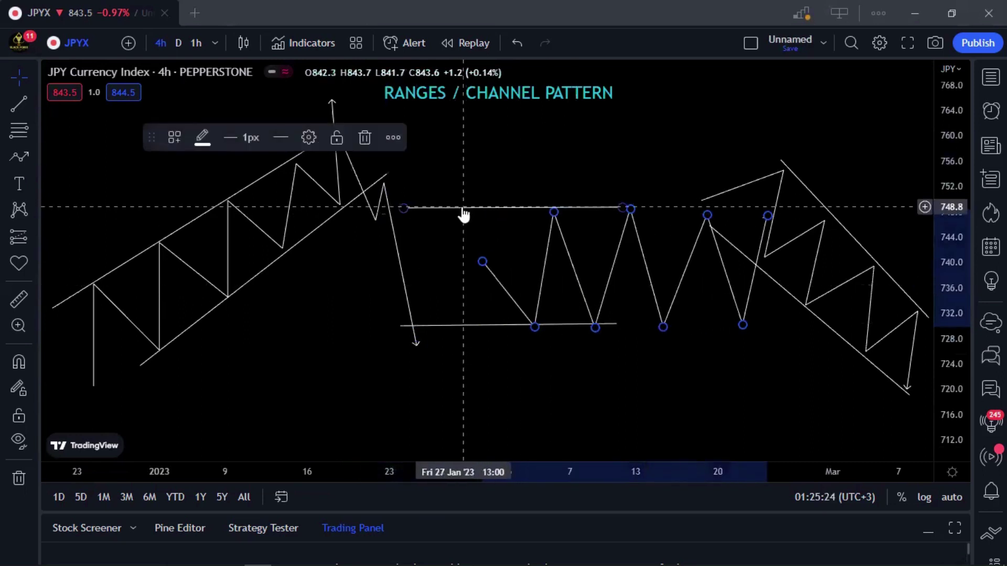
mouse_move(504, 208)
left_mouse_down()
mouse_move(524, 194)
mouse_move(555, 204)
left_mouse_up()
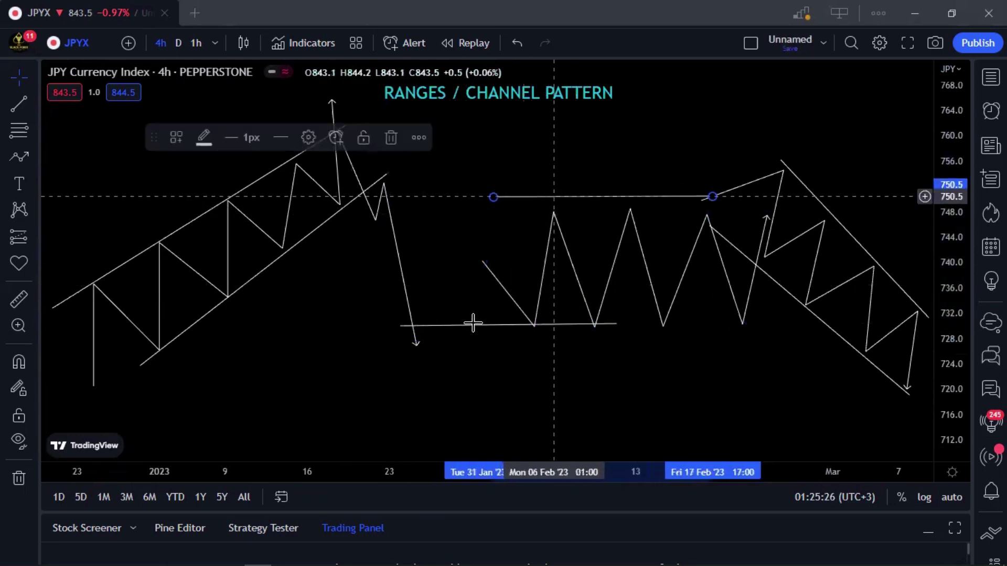
left_click_drag(478, 330, 596, 317)
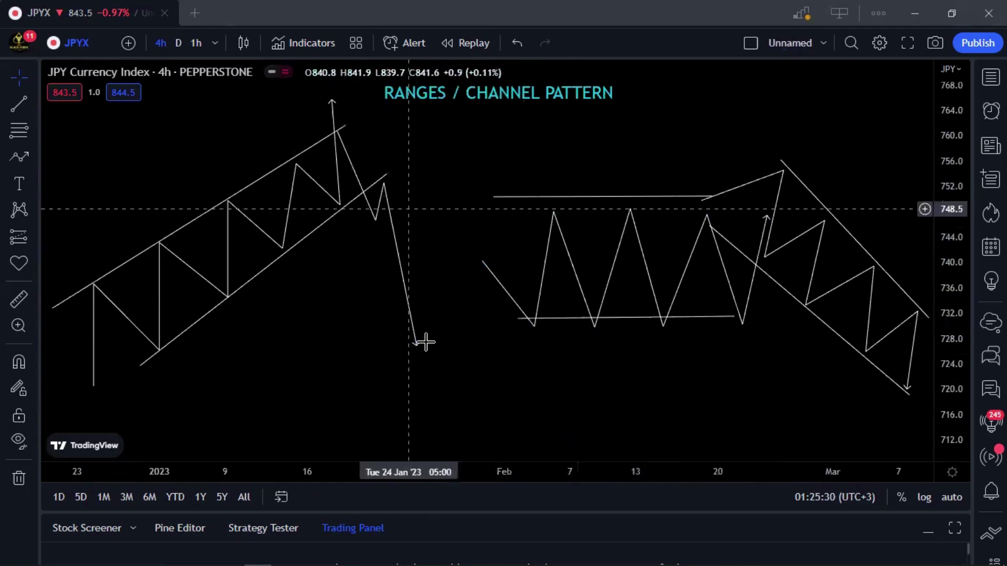
Draw a horizontal ray at about 725.8 from the first low on the ascending channel's lower trend line.
left_click(31, 105)
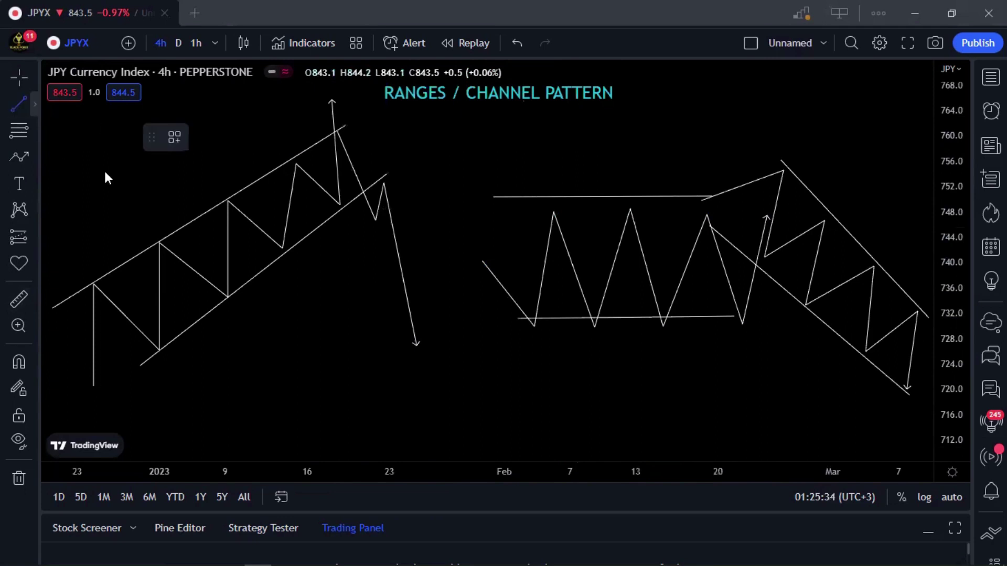
left_click(100, 312)
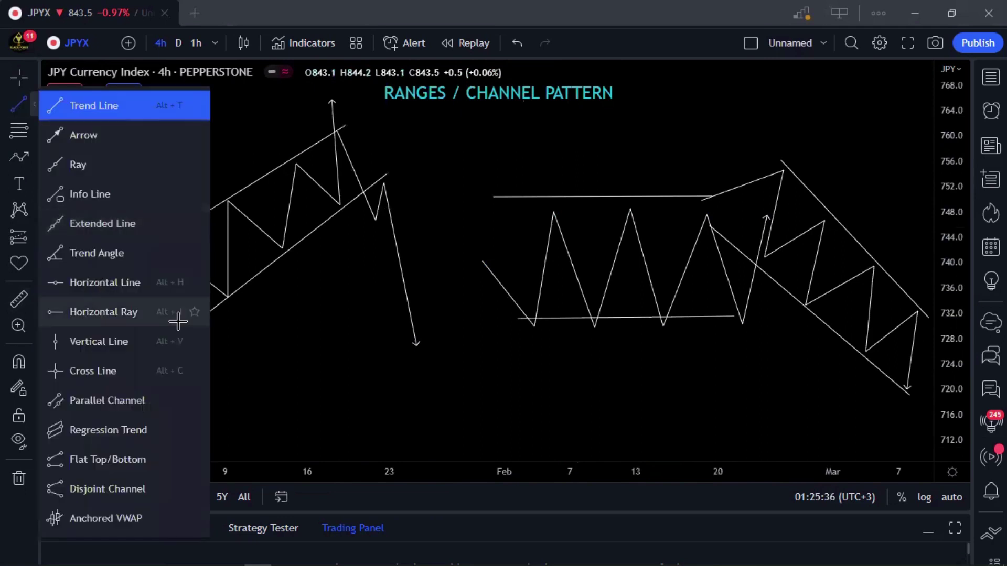
left_click(149, 353)
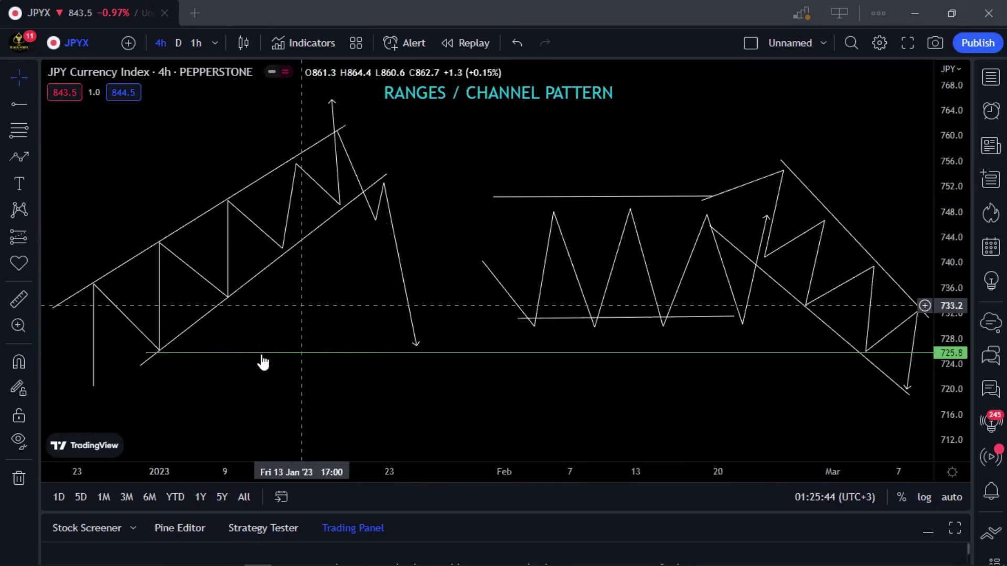
Delete the horizontal ray and the breakdown path from the ascending channel.
left_click(382, 179)
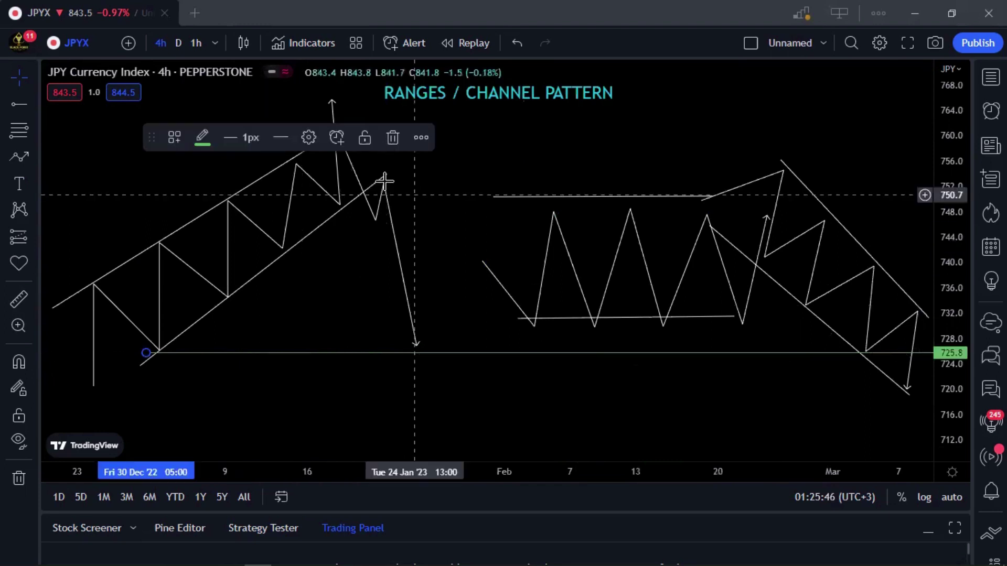
key("Delete")
left_click(380, 214)
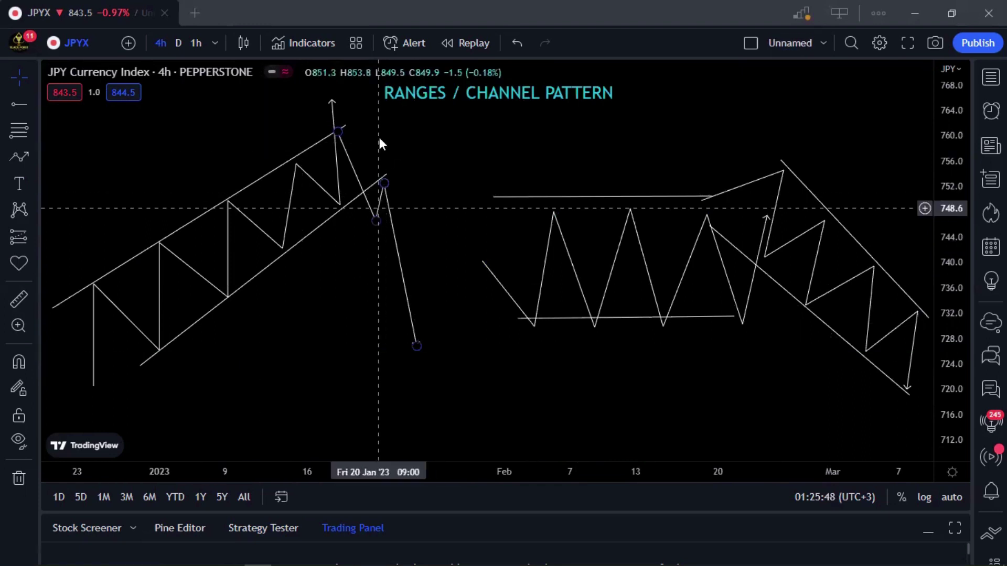
key("Delete")
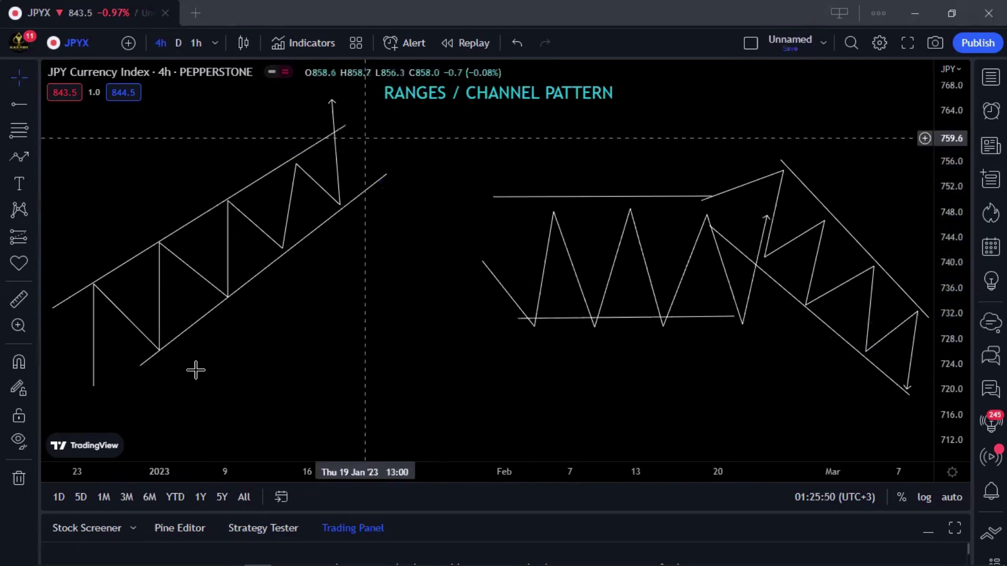
Move the horizontal range's zigzag path and boundary lines earlier in time, placing the upper line at about 747.3 and lower at 727.8.
left_click_drag(252, 362, 180, 366)
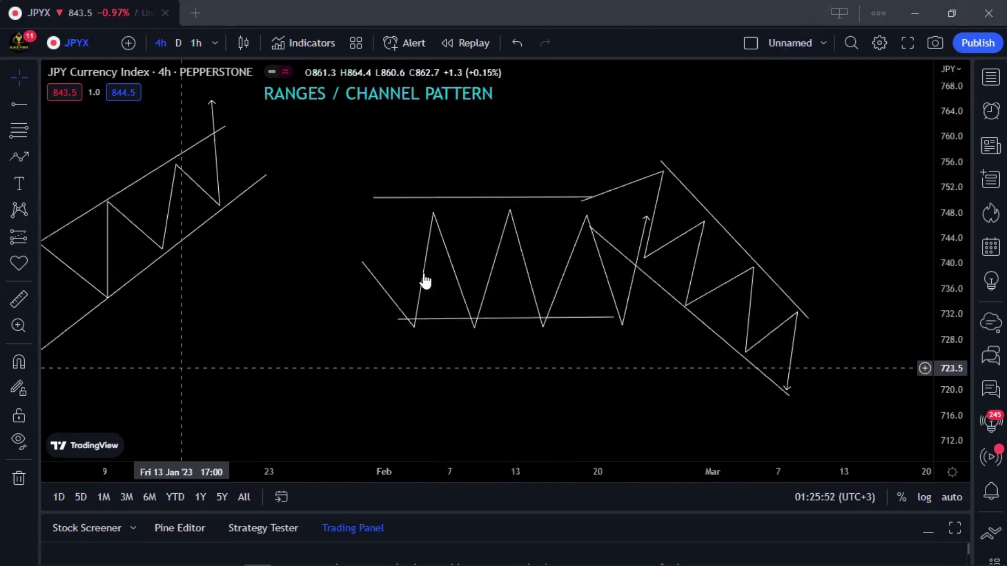
left_click_drag(423, 274, 308, 281)
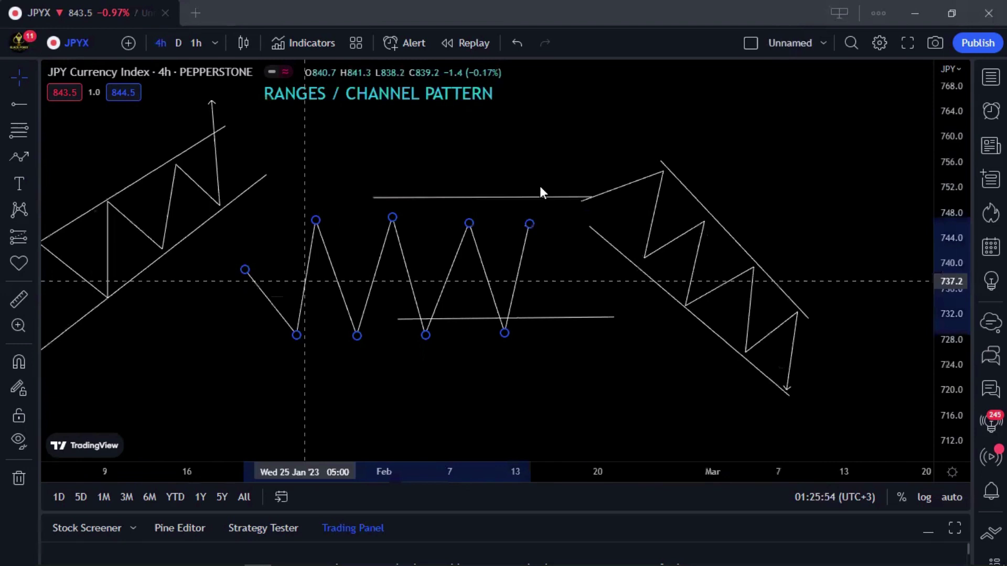
mouse_move(487, 198)
left_mouse_down()
mouse_move(400, 219)
mouse_move(429, 218)
left_mouse_up()
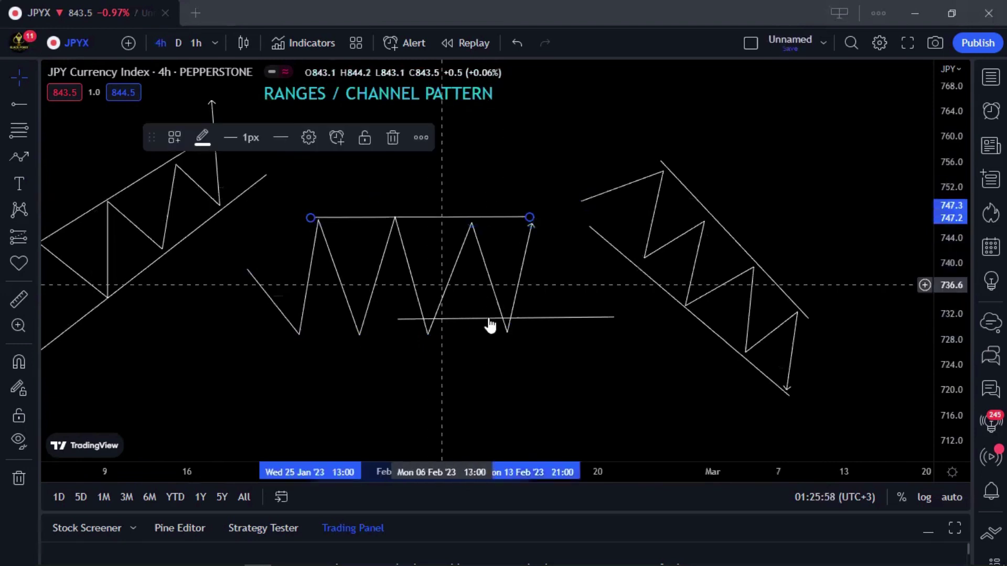
left_click_drag(387, 347, 387, 340)
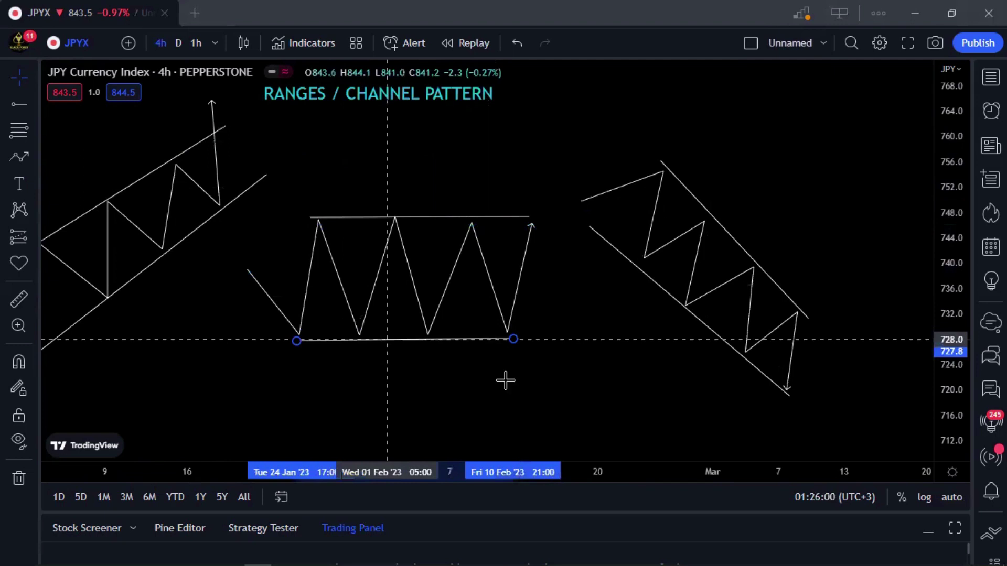
left_click(505, 381)
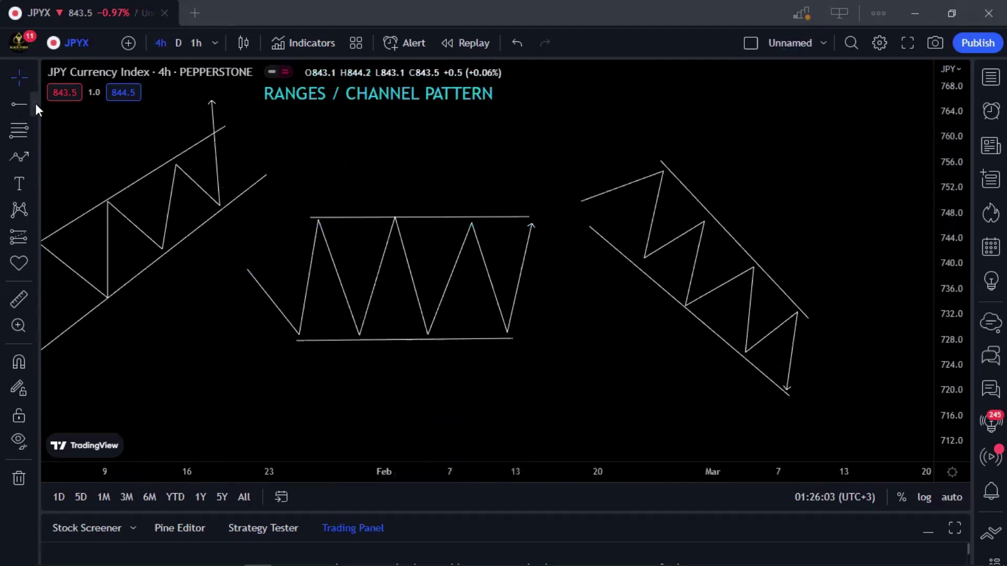
Draw a trend line spanning the range's height from about 747.1 to 727.9, and move it above the upper boundary, reaching about 766.8.
left_click(35, 104)
left_click(62, 105)
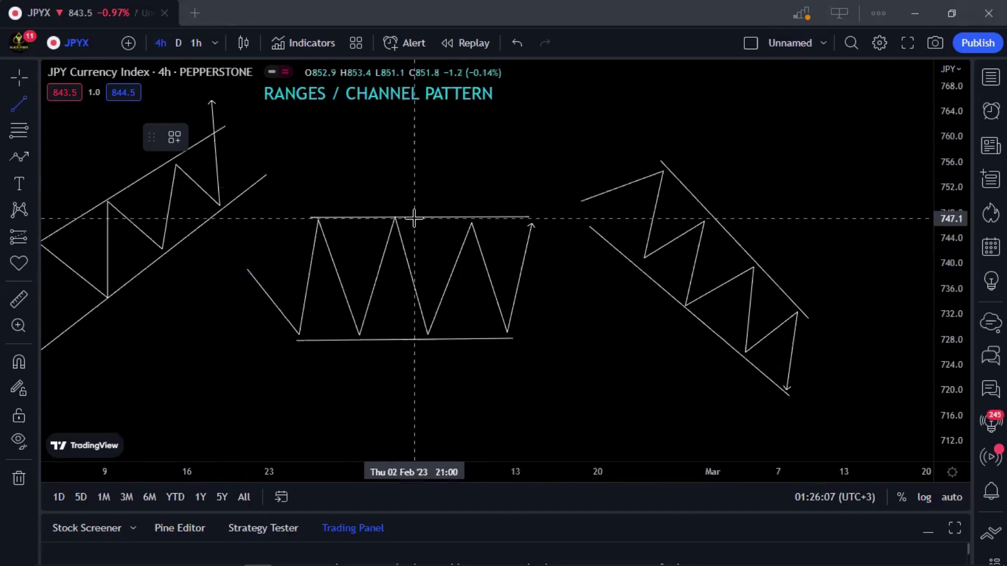
left_click(414, 218)
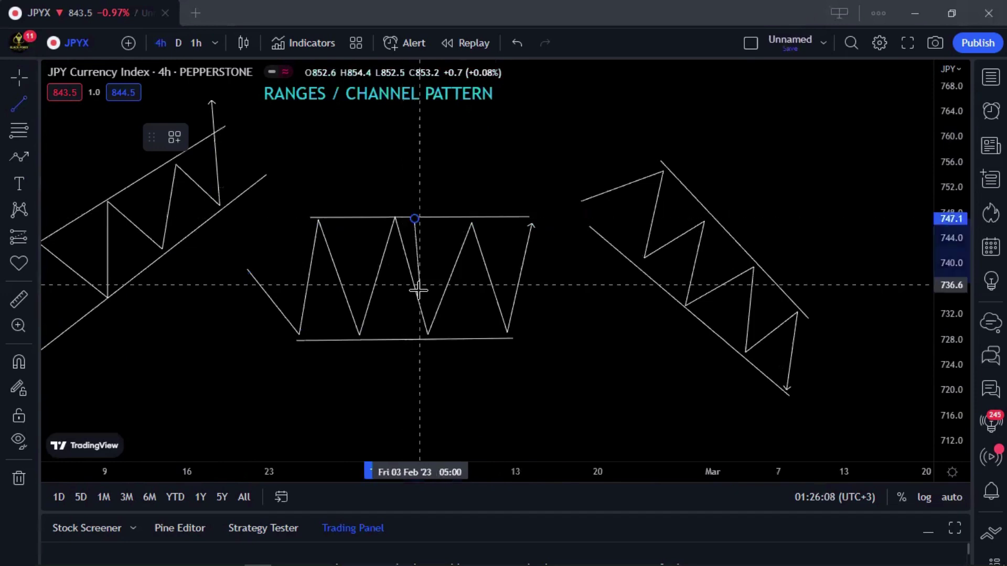
left_click(419, 340)
left_click_drag(415, 322, 517, 196)
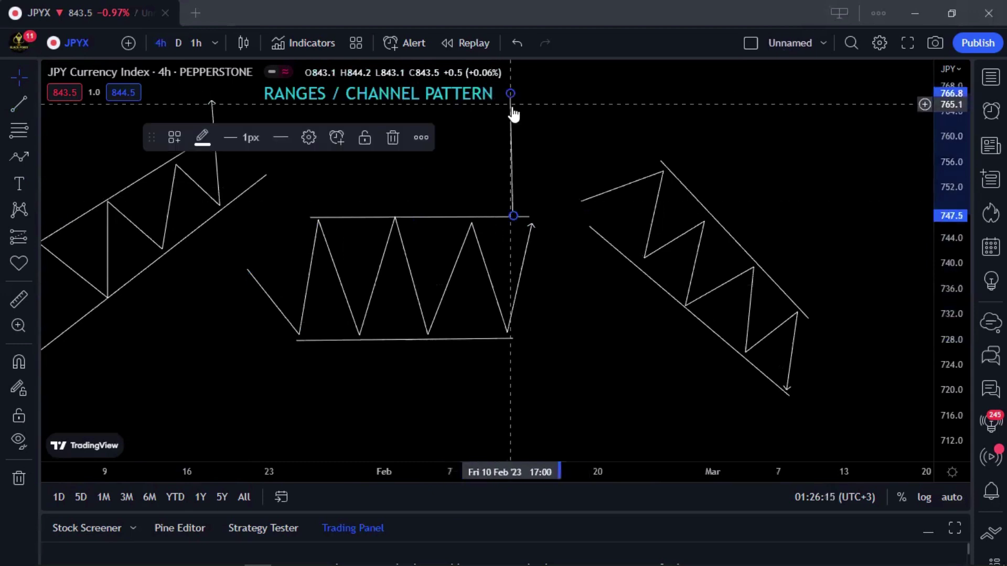
Move the range-height line below the range's lower boundary, spanning about 727.8 to 708.5, and delete it.
left_click_drag(510, 107, 514, 355)
left_click_drag(575, 357, 577, 253)
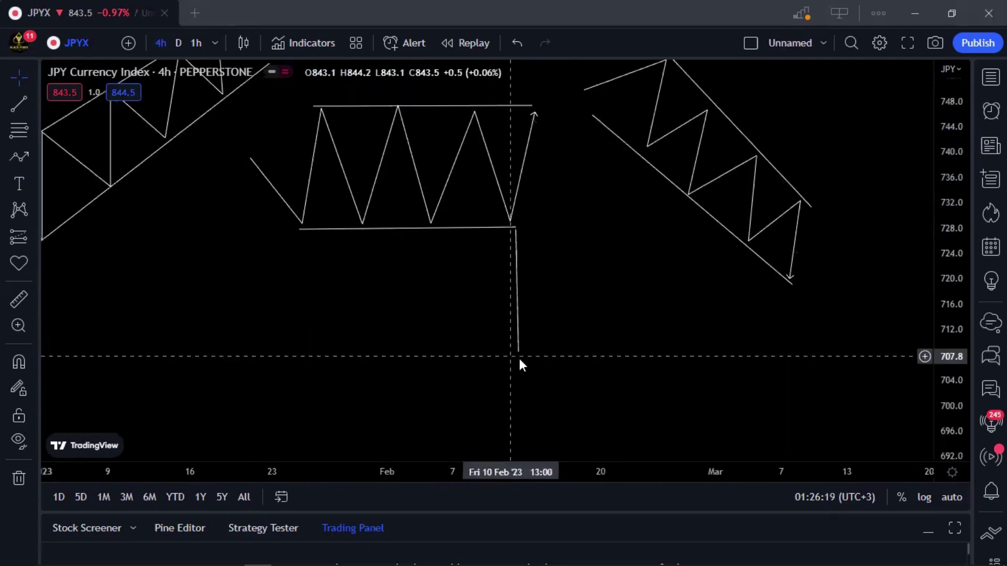
left_click_drag(578, 349, 566, 428)
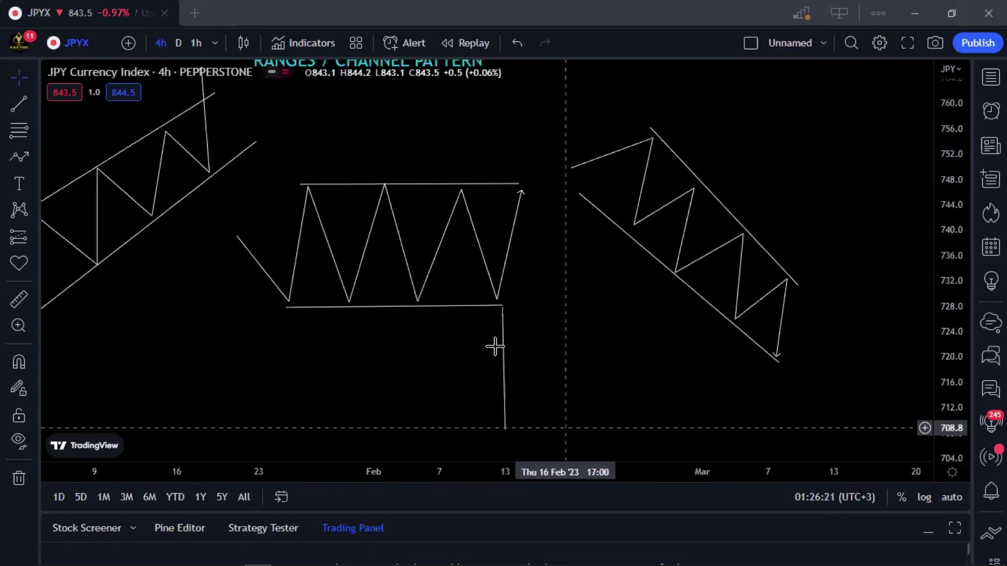
left_click(505, 351)
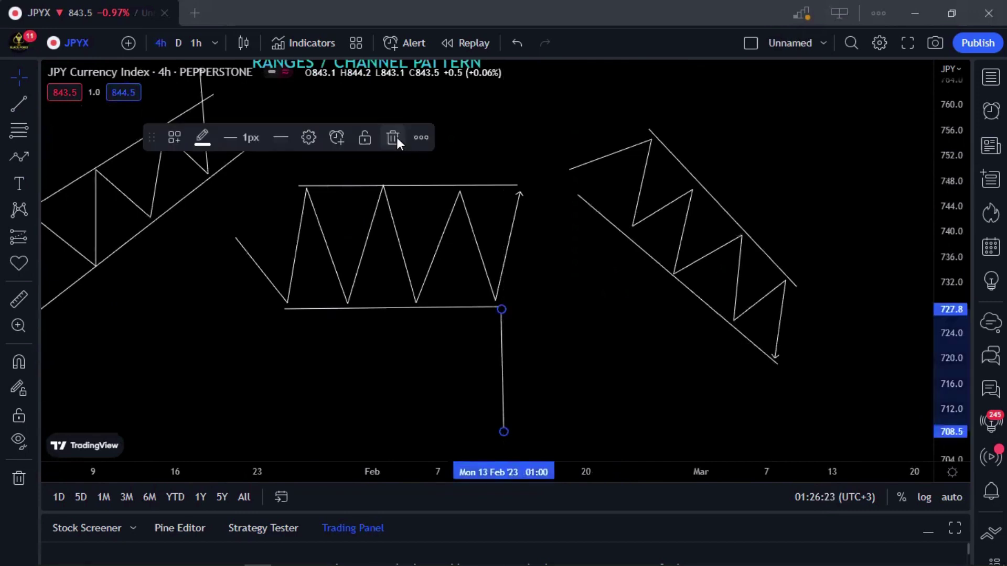
key("Delete")
left_click_drag(521, 307, 489, 349)
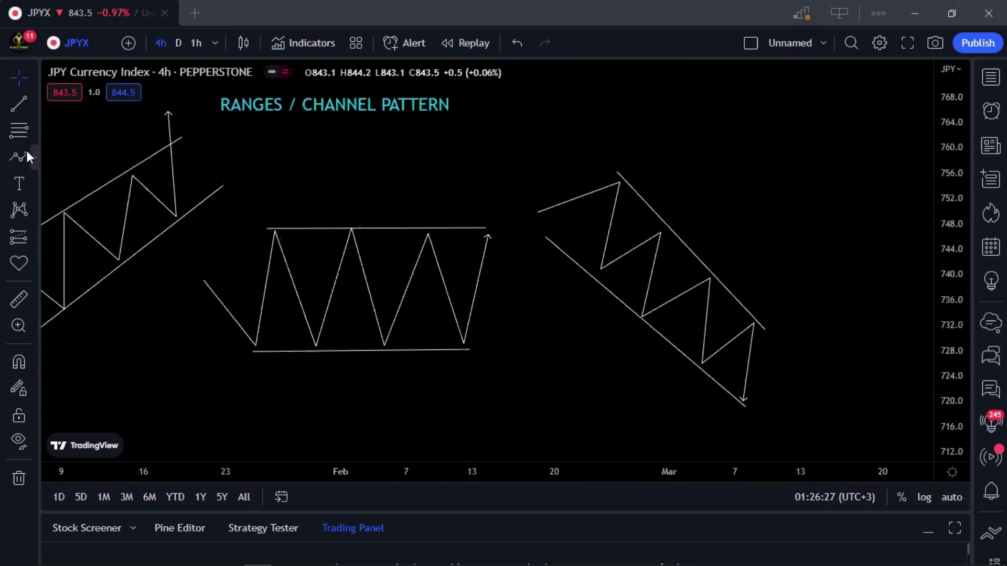
Draw a breakout path beside the descending channel's end, starting at about 728.5, pulling back to about 729.9 and ending in an arrow near 754.
left_click(19, 104)
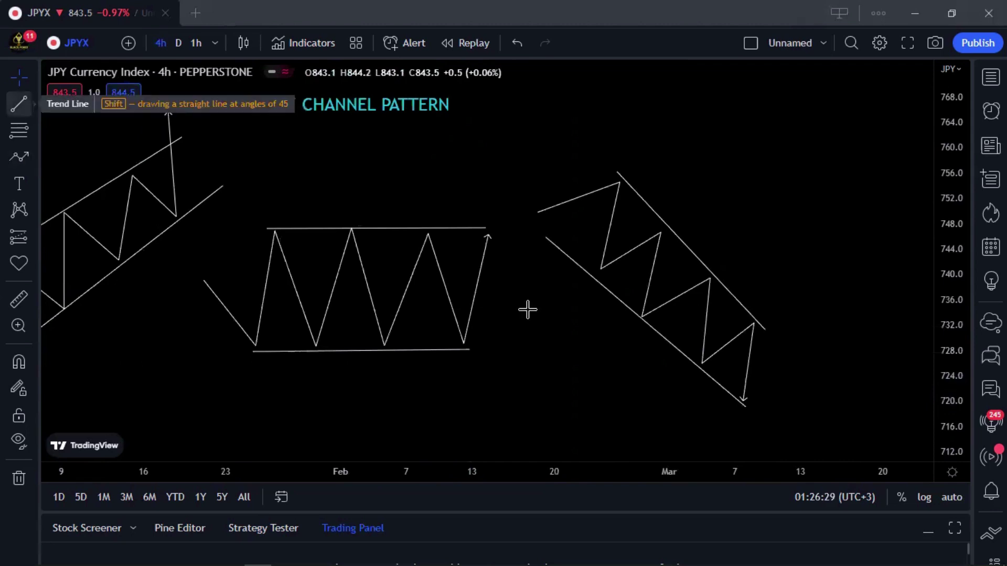
key("Escape")
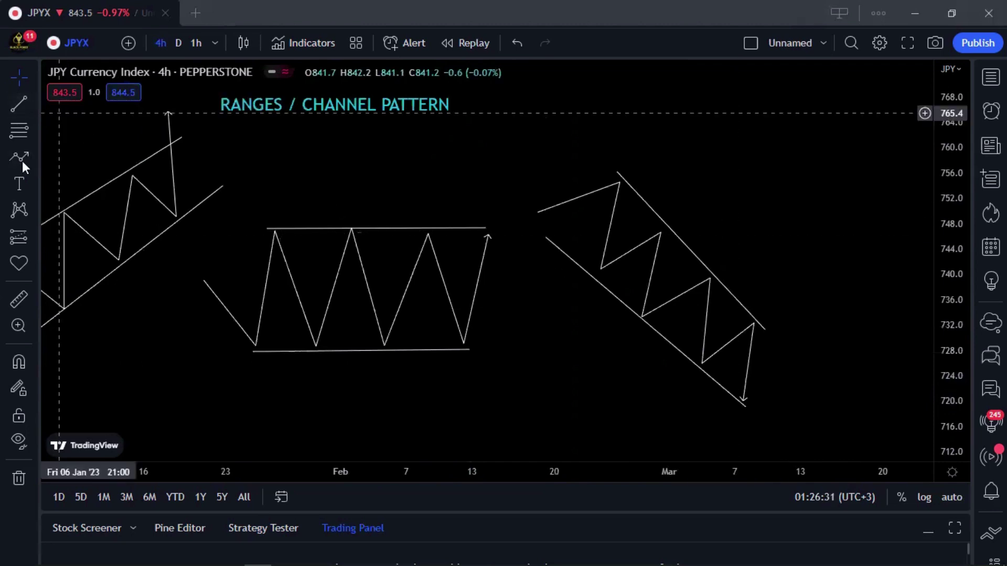
left_click(19, 158)
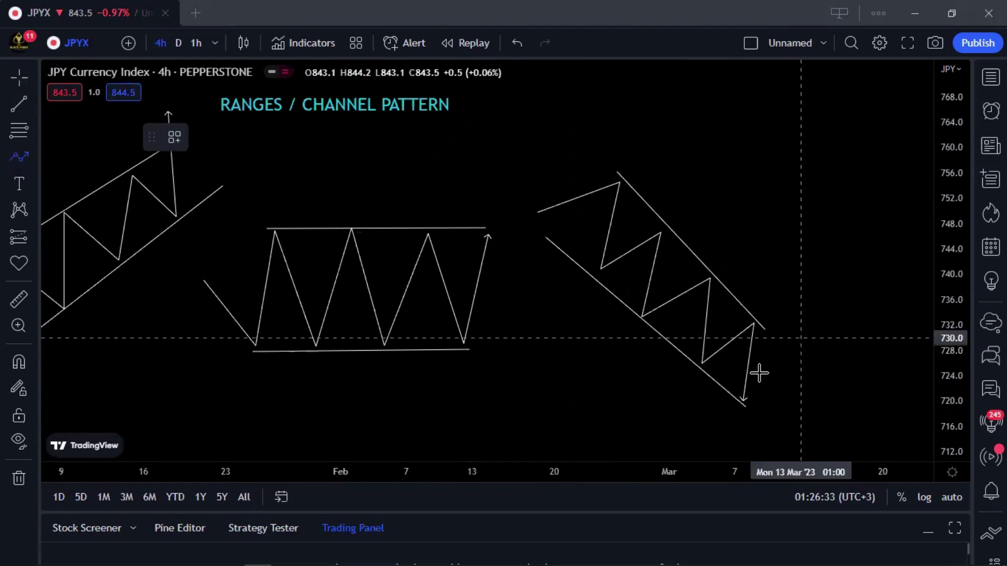
left_click(762, 347)
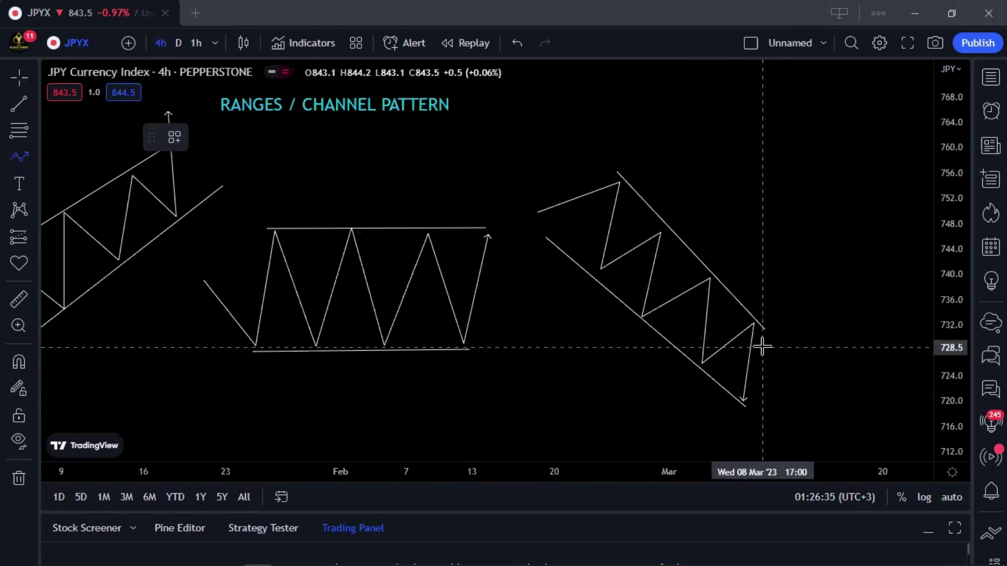
left_click(790, 304)
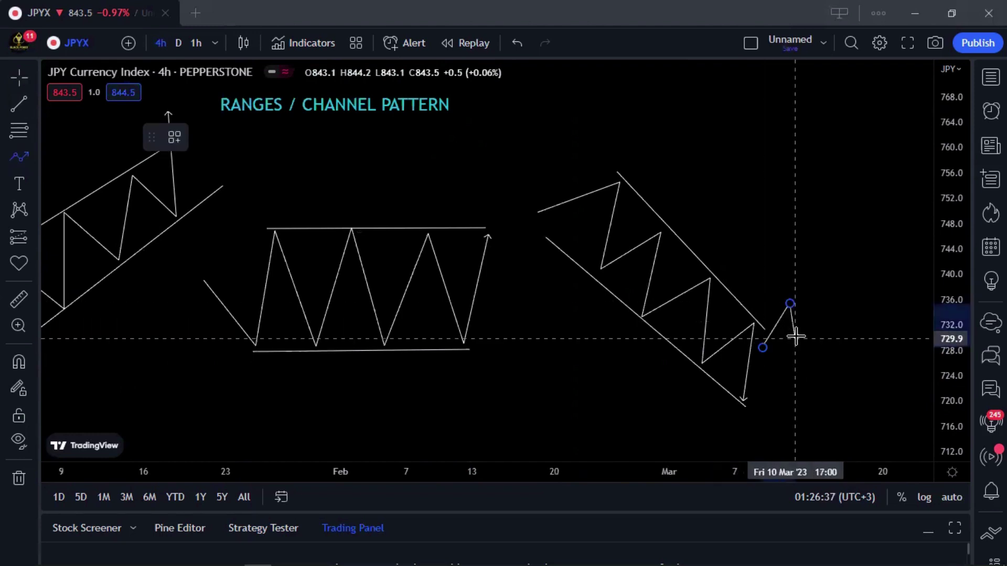
left_click(797, 338)
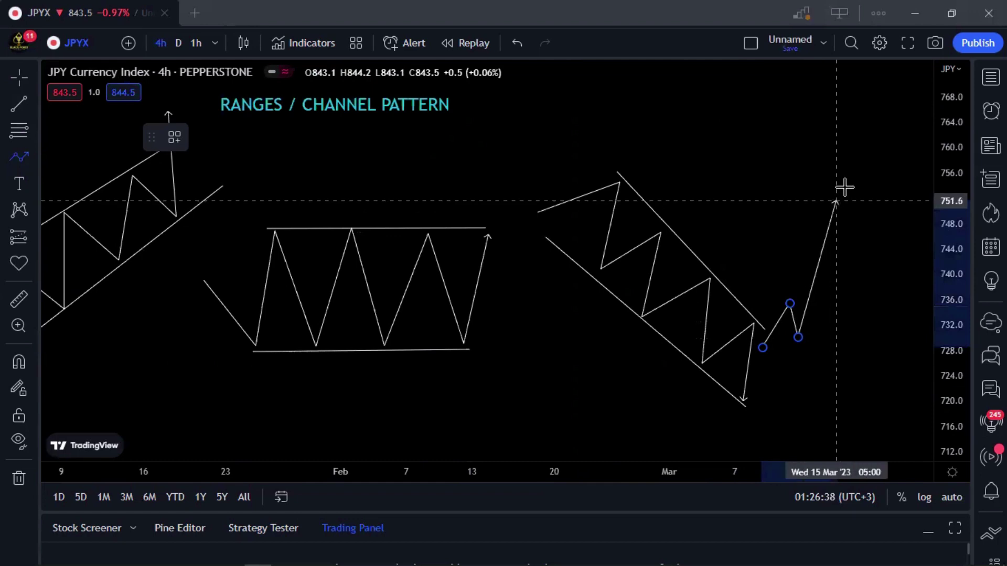
left_click(844, 187)
Draw a horizontal ray at about 754.4 from the first high of the descending channel.
left_click(33, 103)
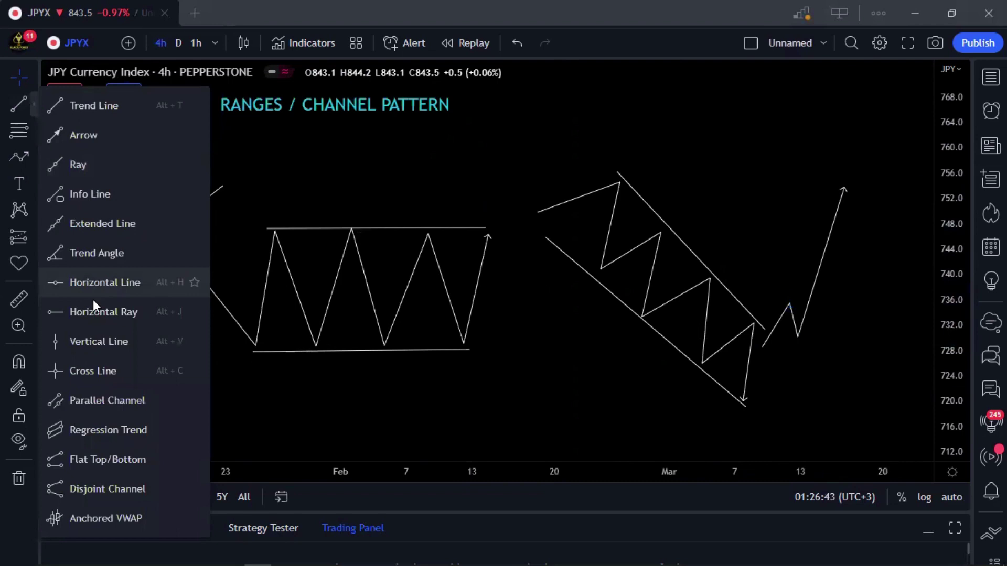
left_click(92, 302)
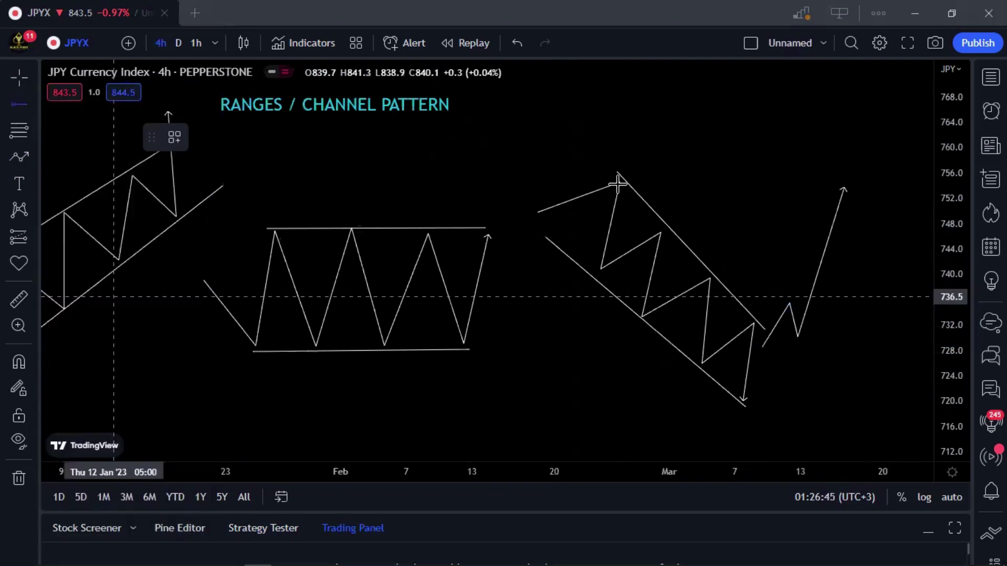
left_click(619, 183)
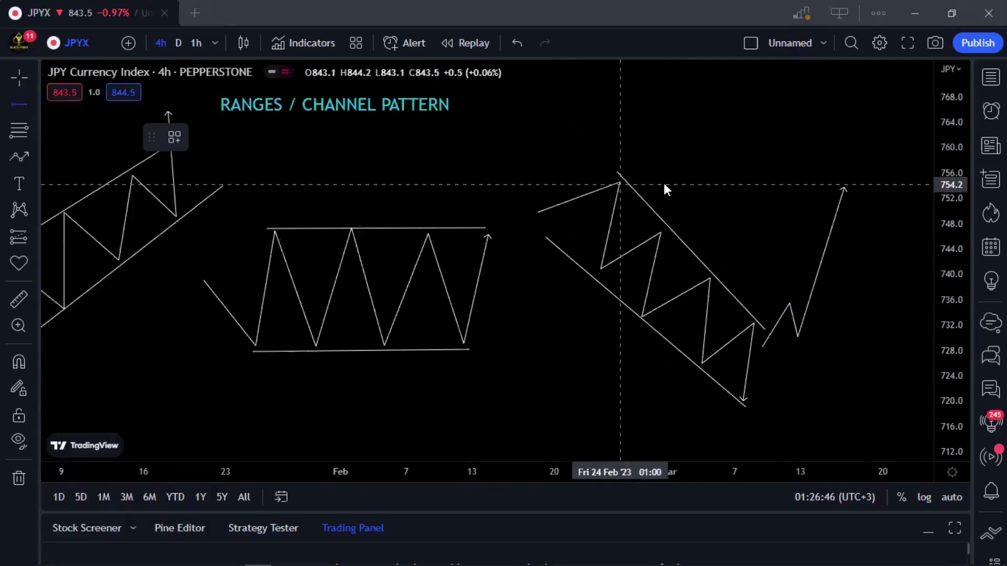
left_click(842, 187)
left_click_drag(822, 386, 839, 330)
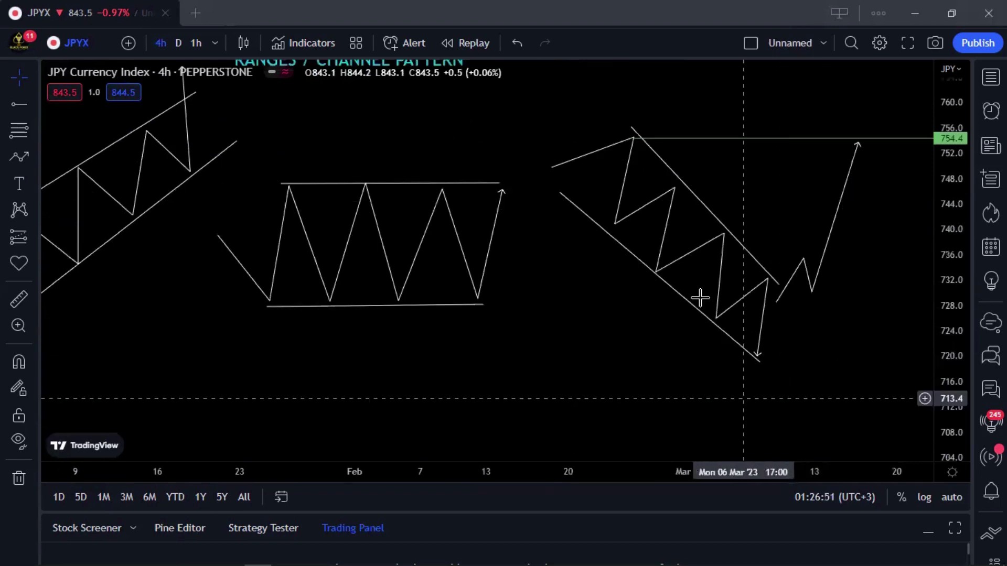
Draw a trend line across the descending channel from about 747.3 to 731.9, and move it below the end of the channel's lower line.
left_click_drag(764, 364, 719, 316)
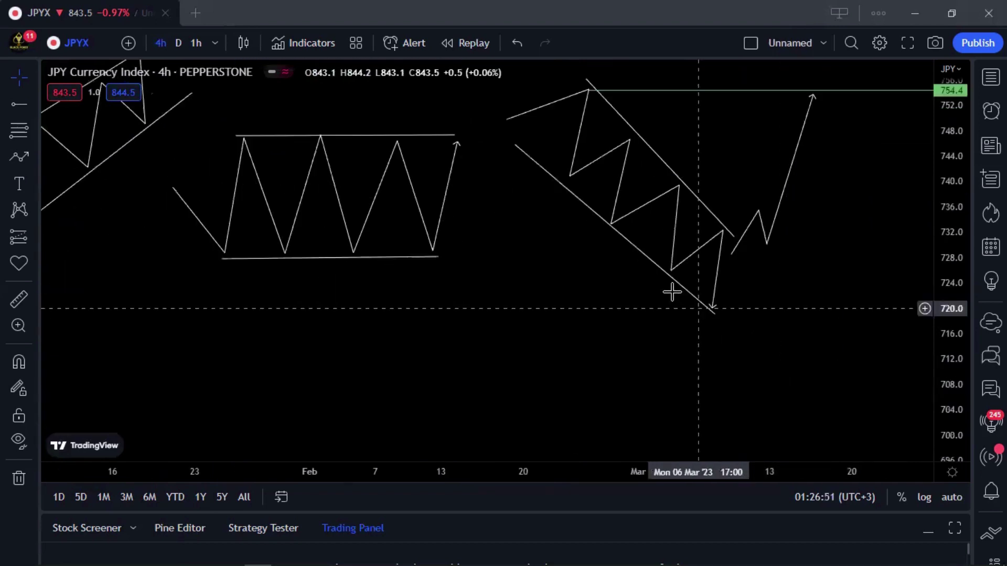
left_click(35, 104)
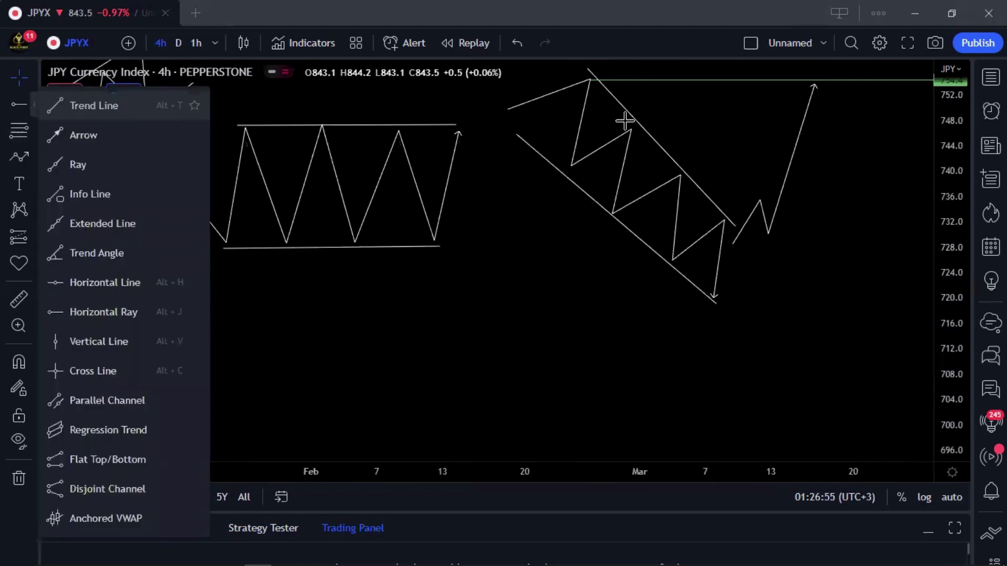
key("alt+t")
left_click(642, 125)
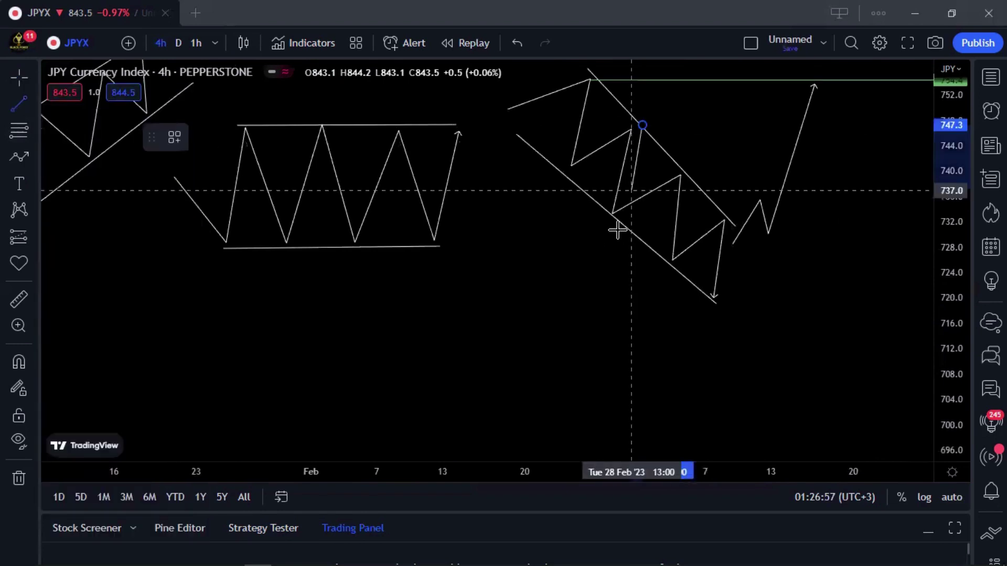
left_click(619, 223)
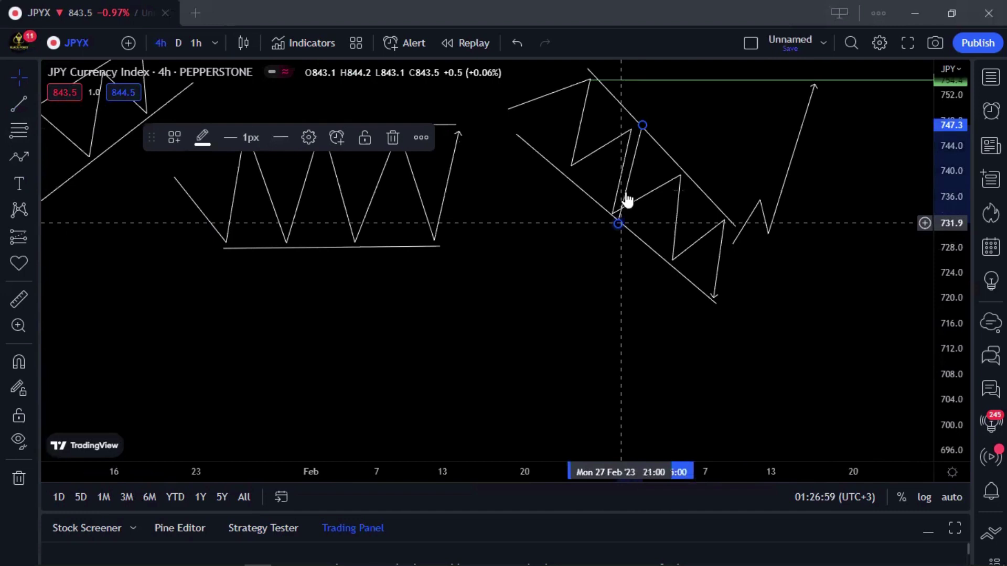
left_click_drag(626, 193, 680, 383)
left_click(732, 396)
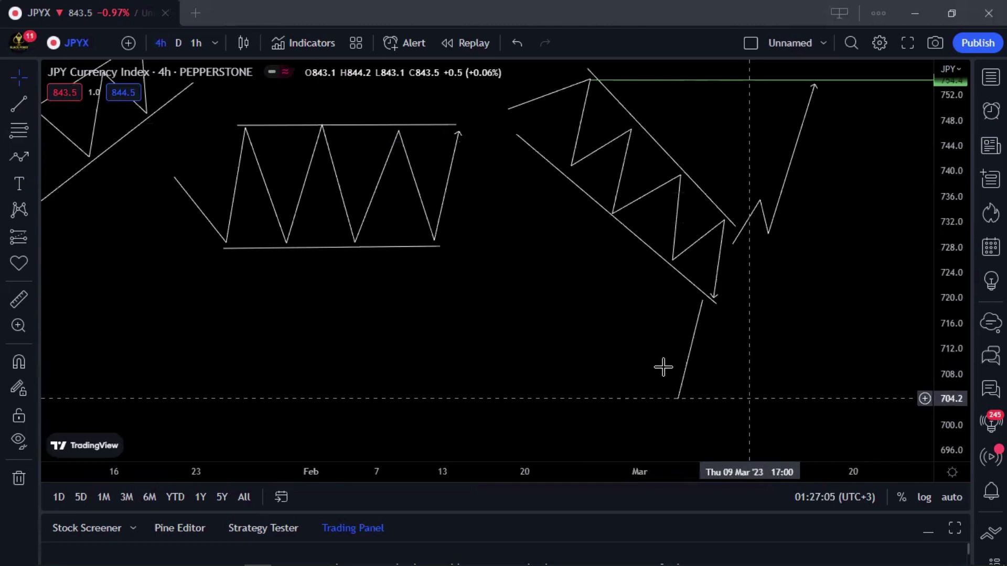
Delete the projected channel-height line and the breakout path from the descending channel.
left_click(686, 376)
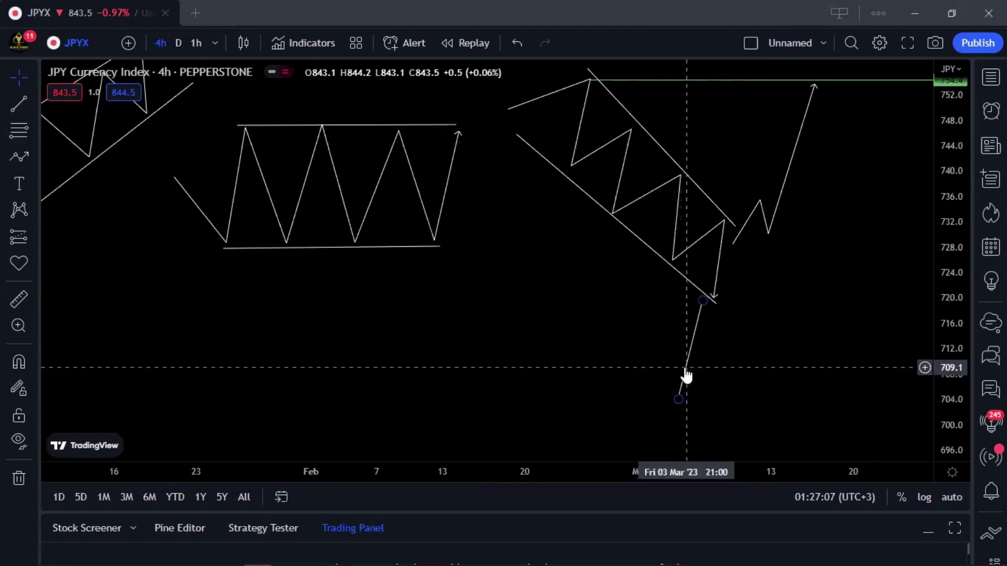
left_click(411, 176, "ctrl")
left_click(786, 173)
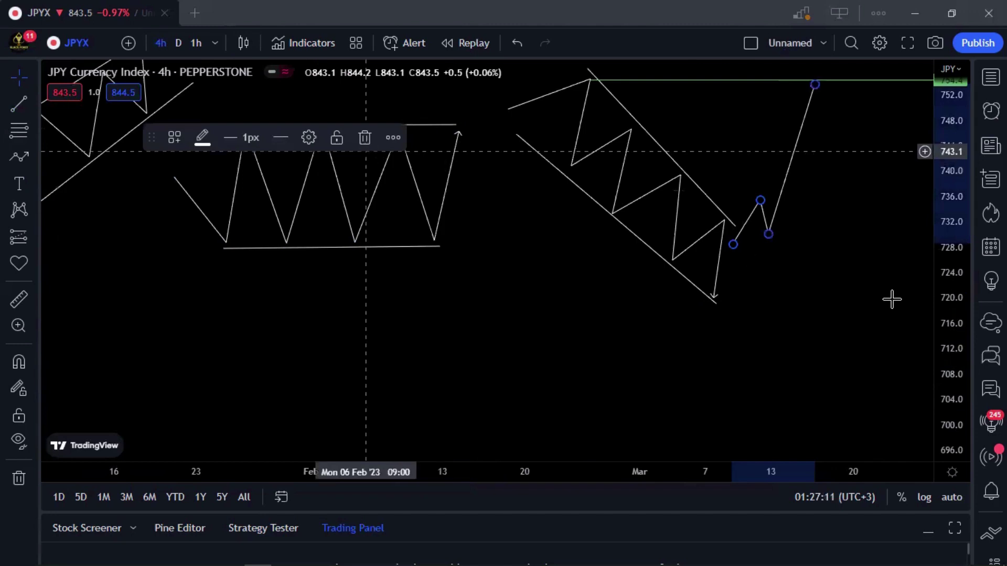
key("Delete")
Reset the price scale to auto and examine the recent JPYX candles around the marked zones and the lower trend line.
double_click(941, 314)
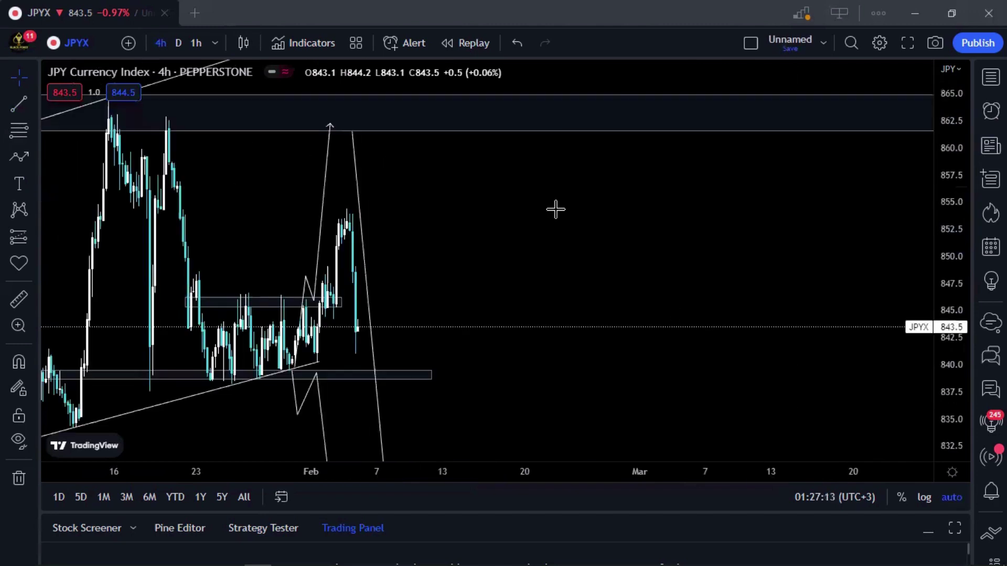
left_click_drag(802, 230, 504, 423)
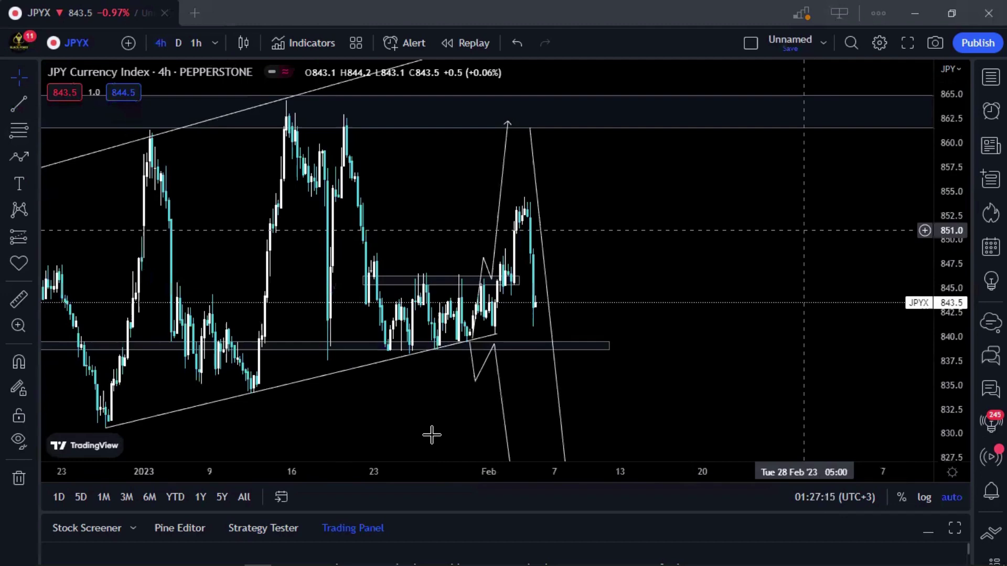
left_click(472, 428)
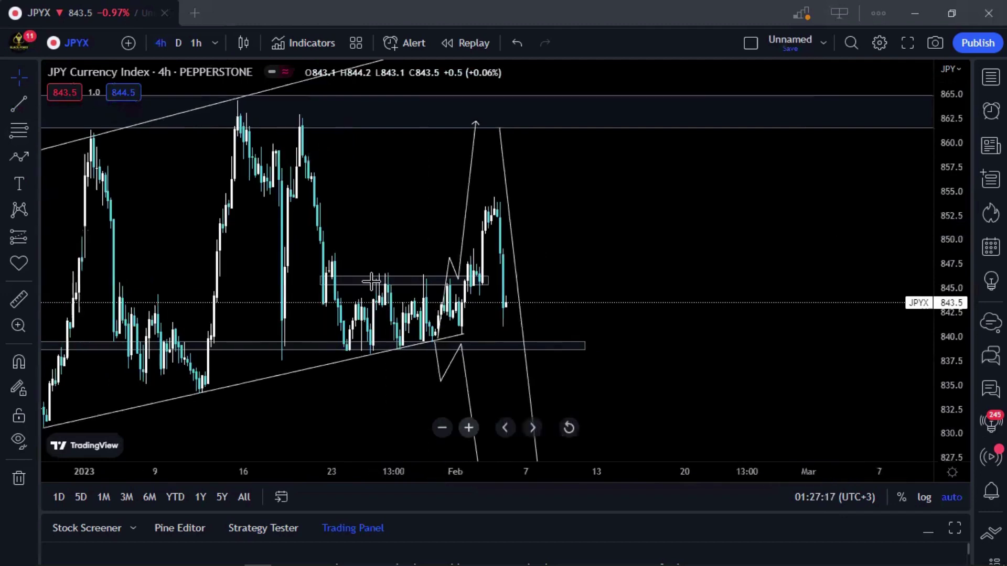
scroll(371, 282, "up", 2)
left_click_drag(373, 281, 618, 253)
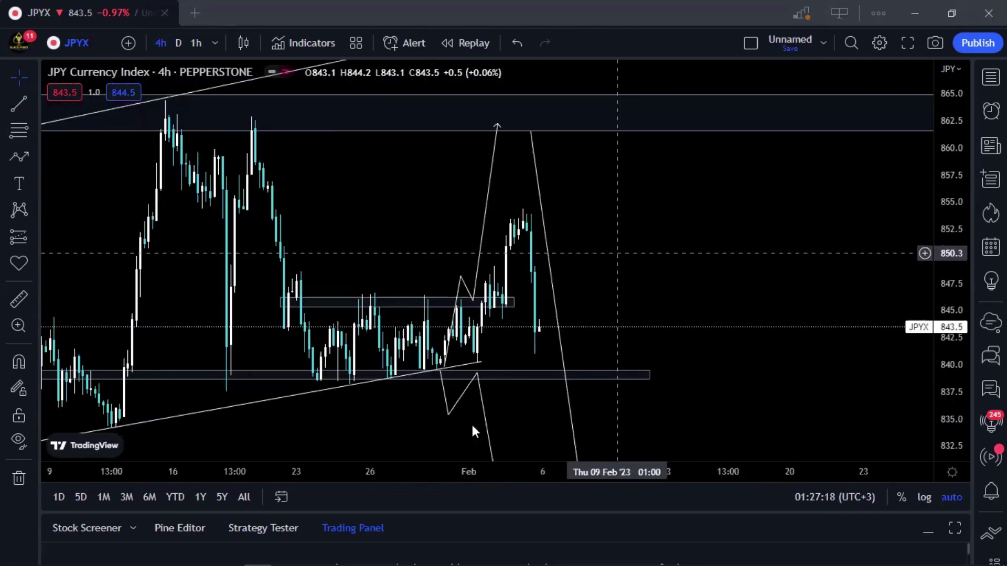
scroll(742, 220, "up", 2)
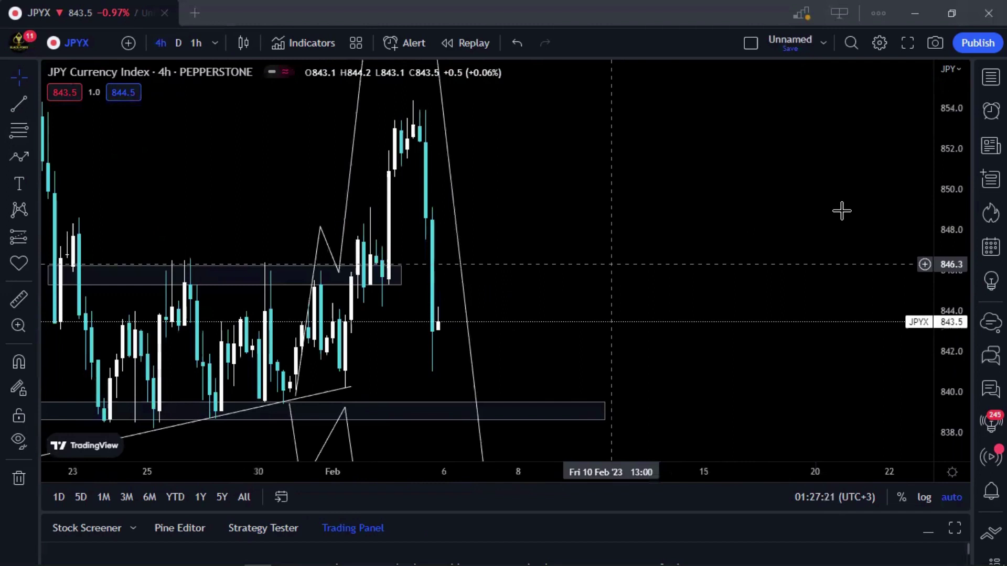
left_click_drag(796, 217, 857, 250)
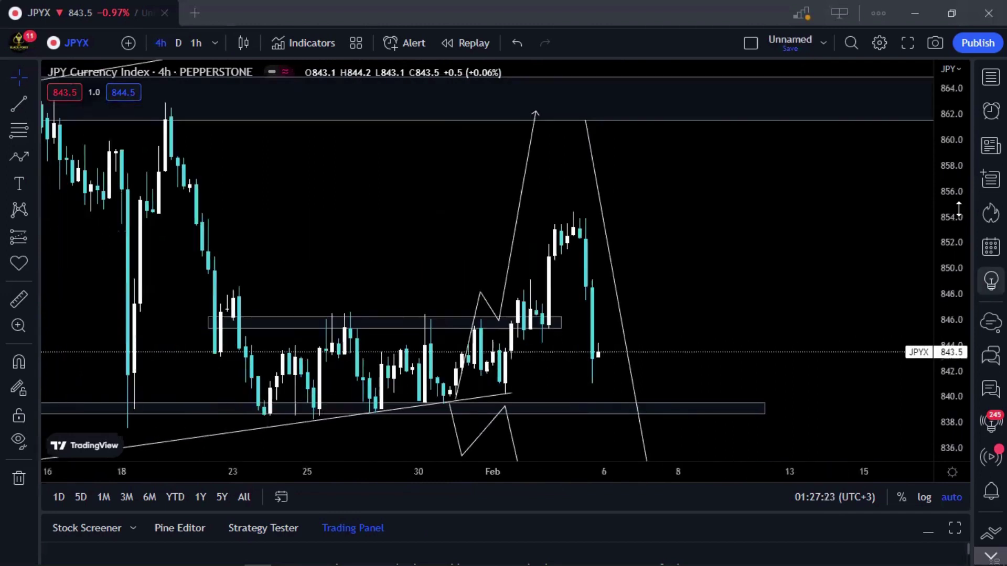
Draw a trend line across the consolidation range from about 846.6 to 838.8, and move it above the upper zone, starting at about 845.8.
left_click_drag(955, 239, 959, 208)
left_click_drag(795, 274, 850, 156)
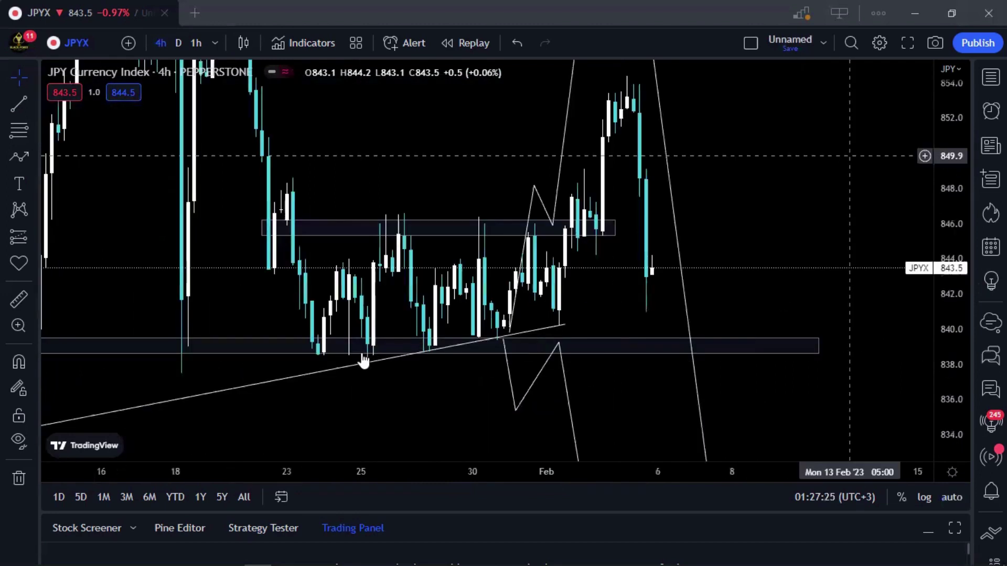
left_click(19, 104)
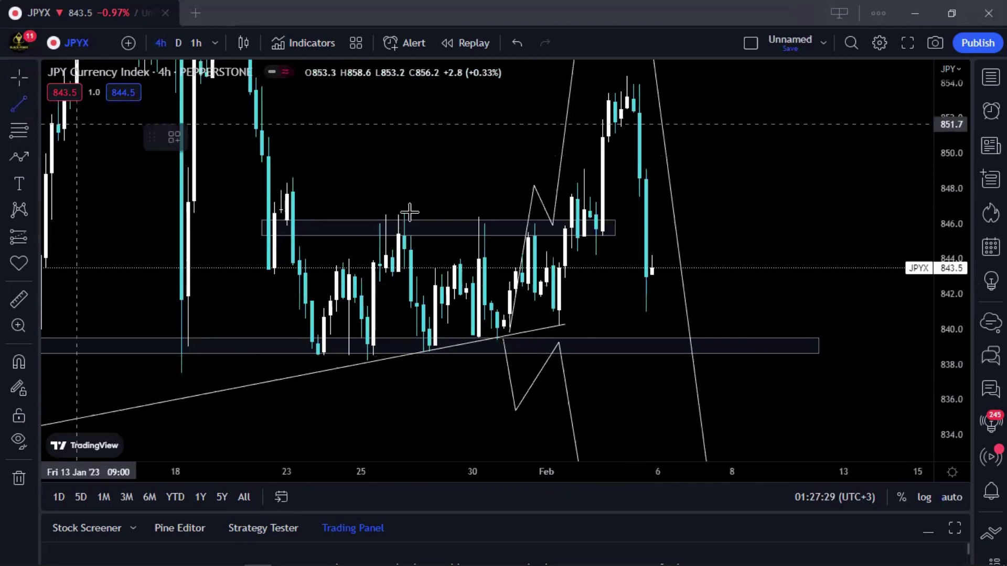
left_click(411, 214)
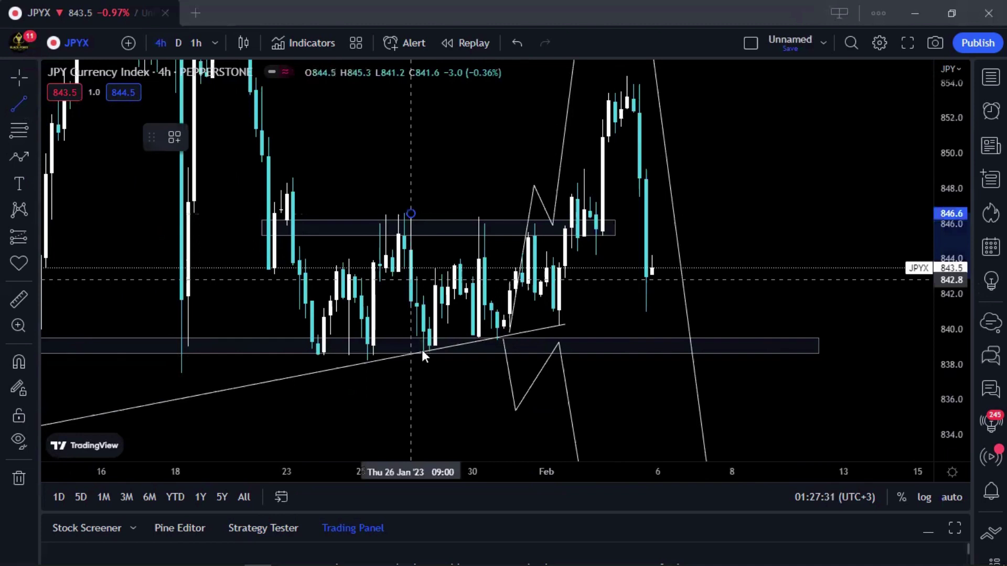
left_click(423, 349)
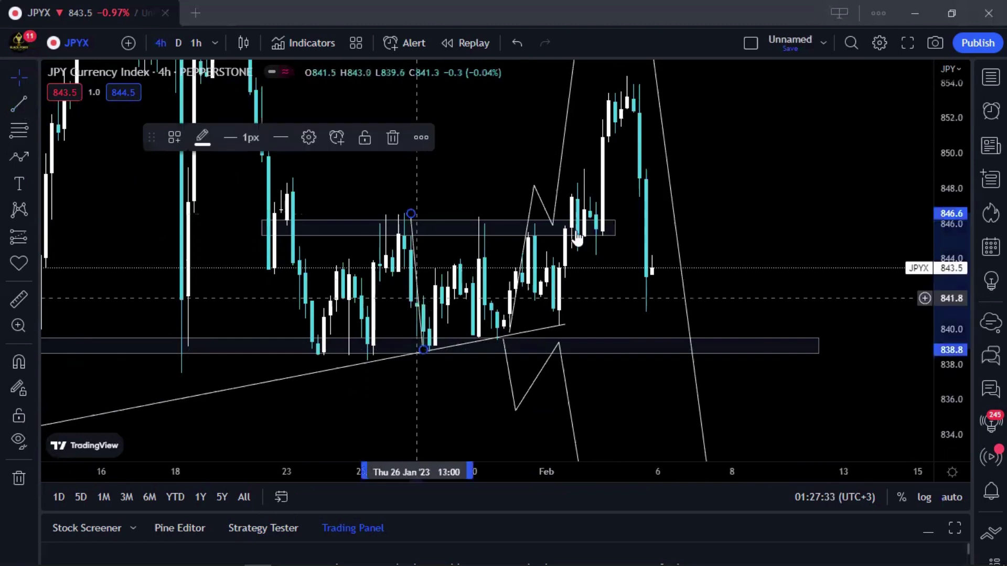
left_click_drag(577, 238, 598, 225)
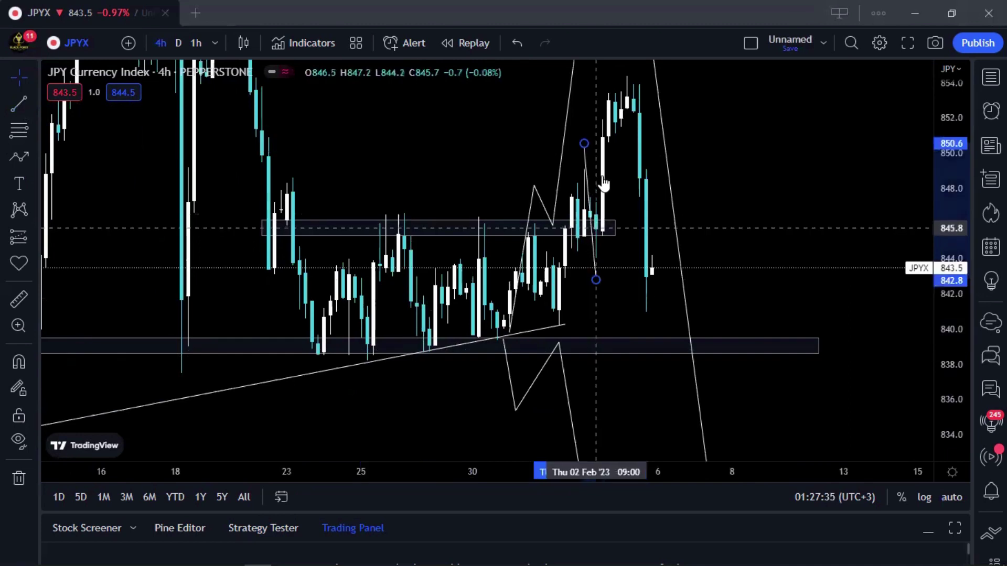
left_click_drag(604, 184, 602, 176)
left_click(807, 215)
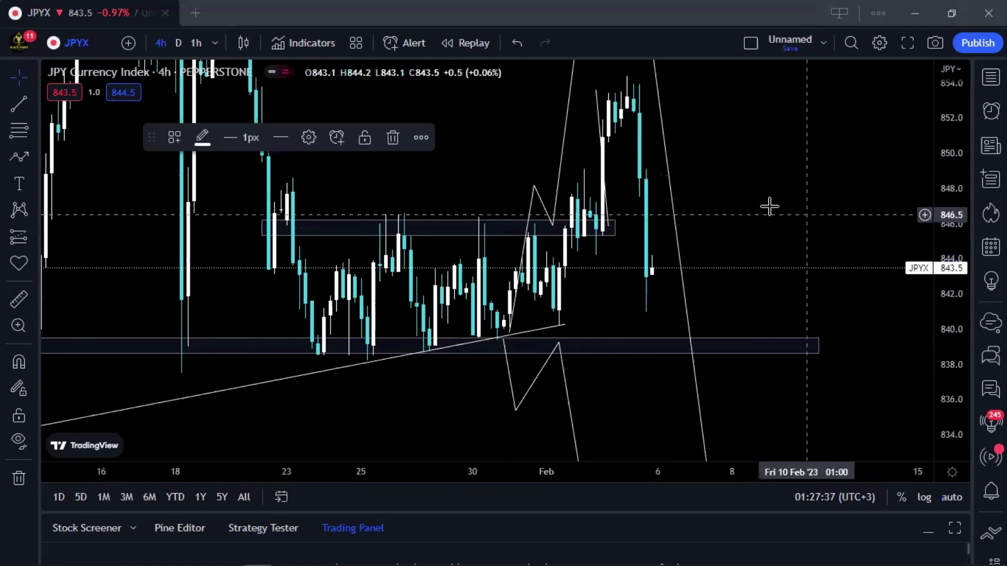
Draw a horizontal ray at about 853.5 from the upper end of the range-height line, and delete the range-height line.
left_click_drag(786, 319, 769, 413)
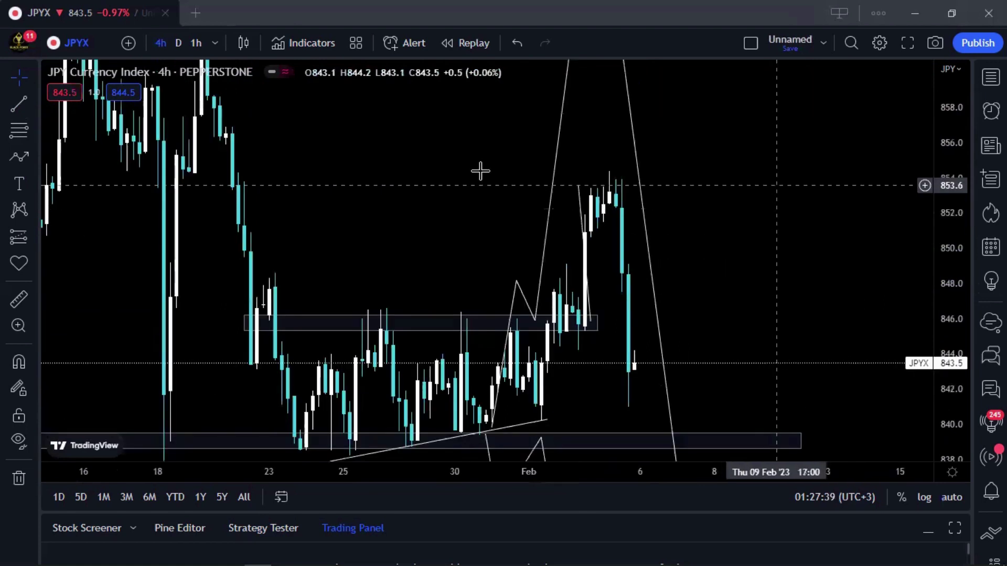
left_click(33, 100)
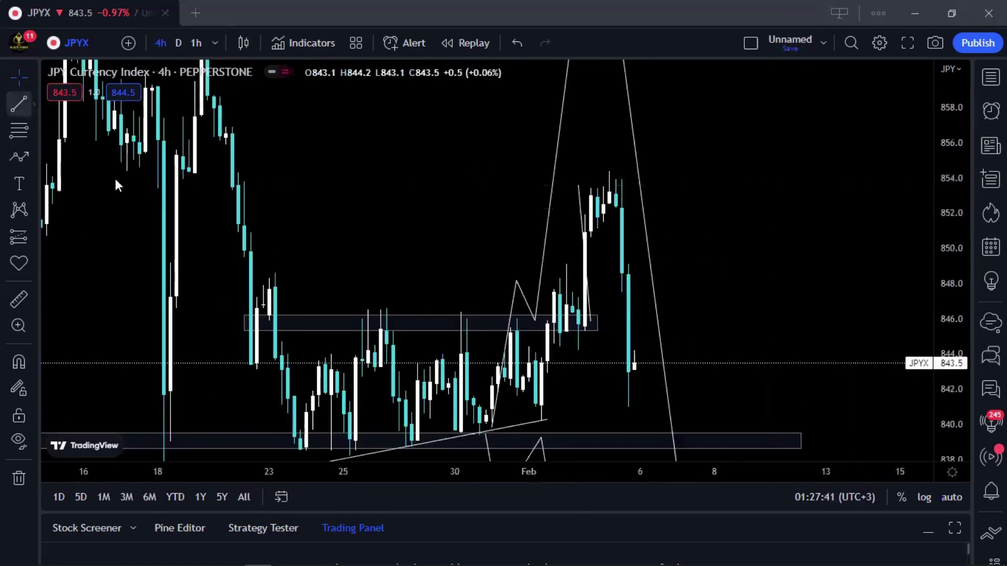
left_click(106, 313)
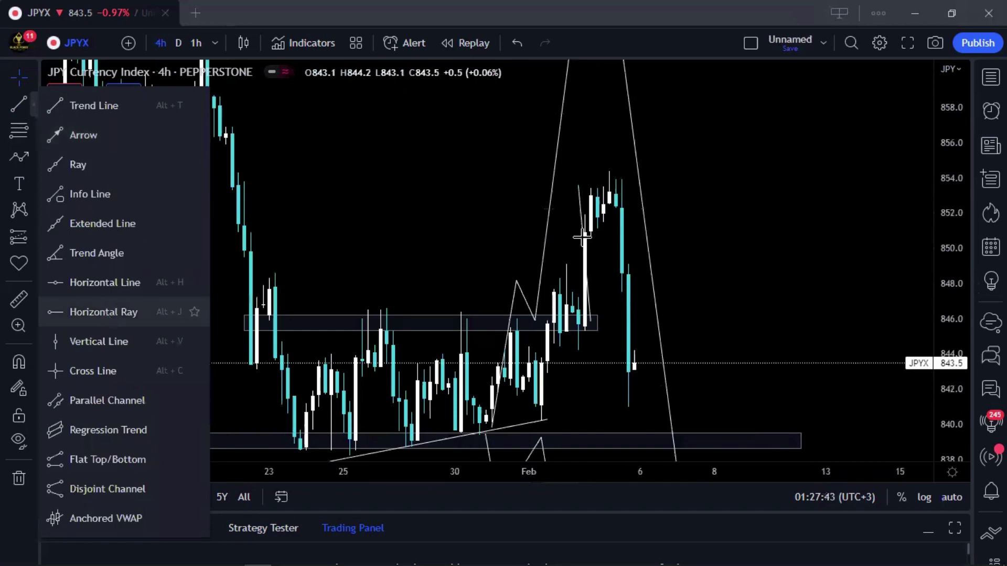
left_click(579, 184)
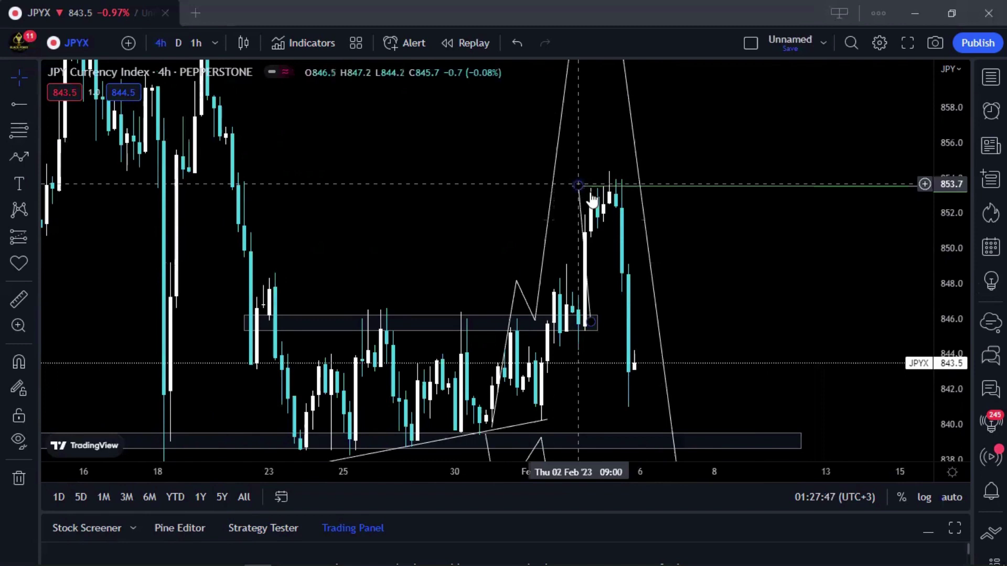
left_click(584, 237)
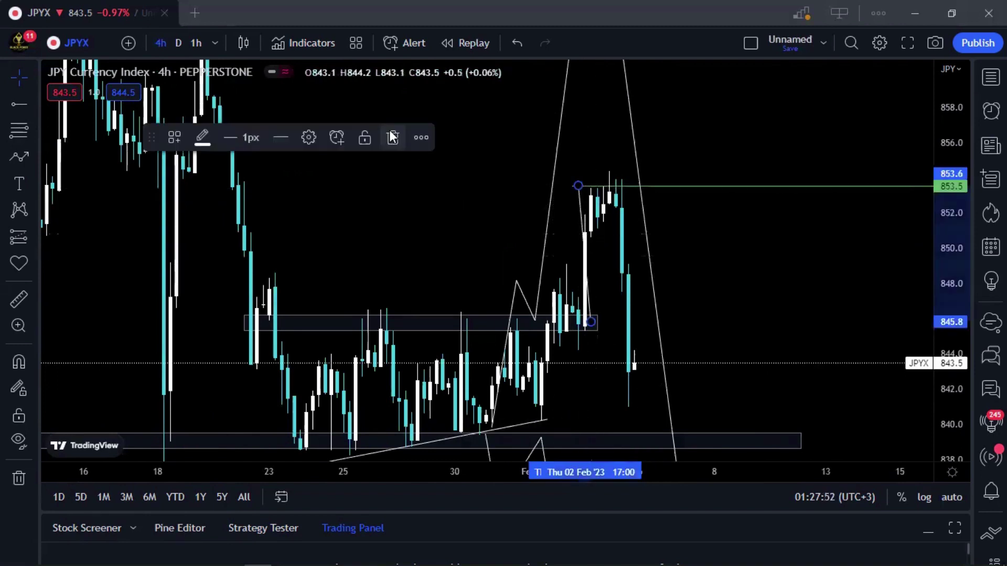
left_click(393, 137)
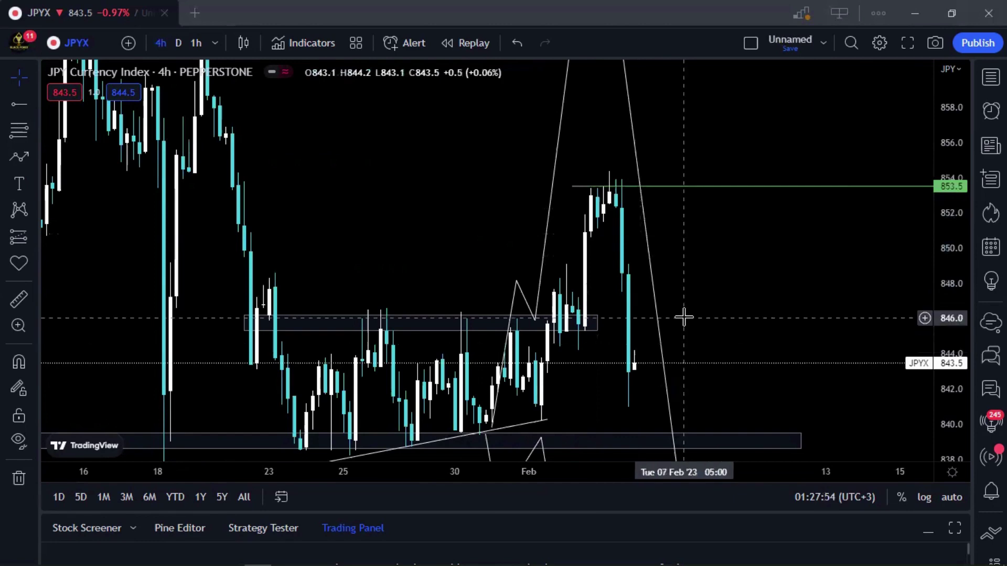
Browse the 4h charts of DXY, USDCHF, USDJPY, EURUSD, CHFJPY and GBPUSD, and examine their marked zones and trend lines.
left_click_drag(720, 268, 744, 310)
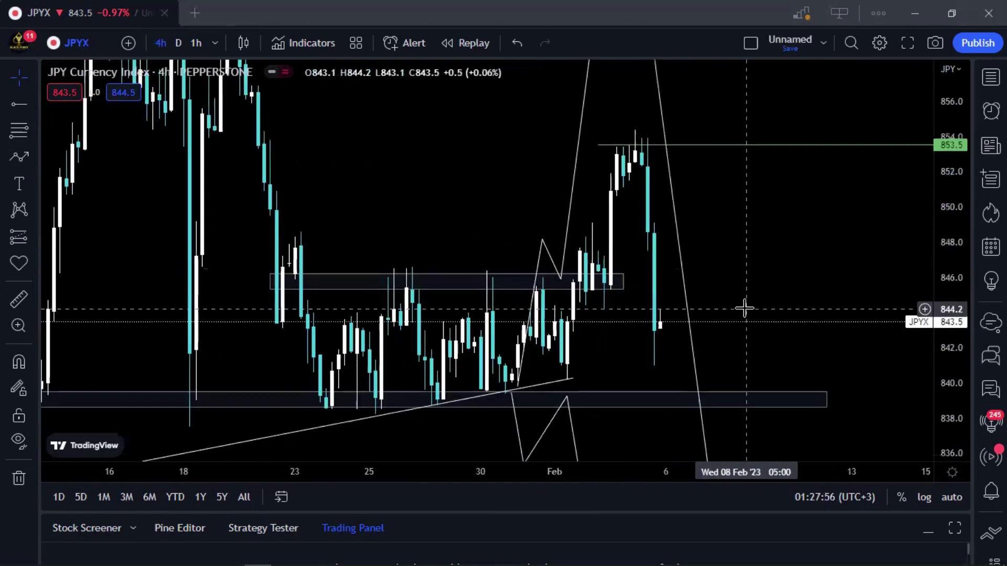
key("Down")
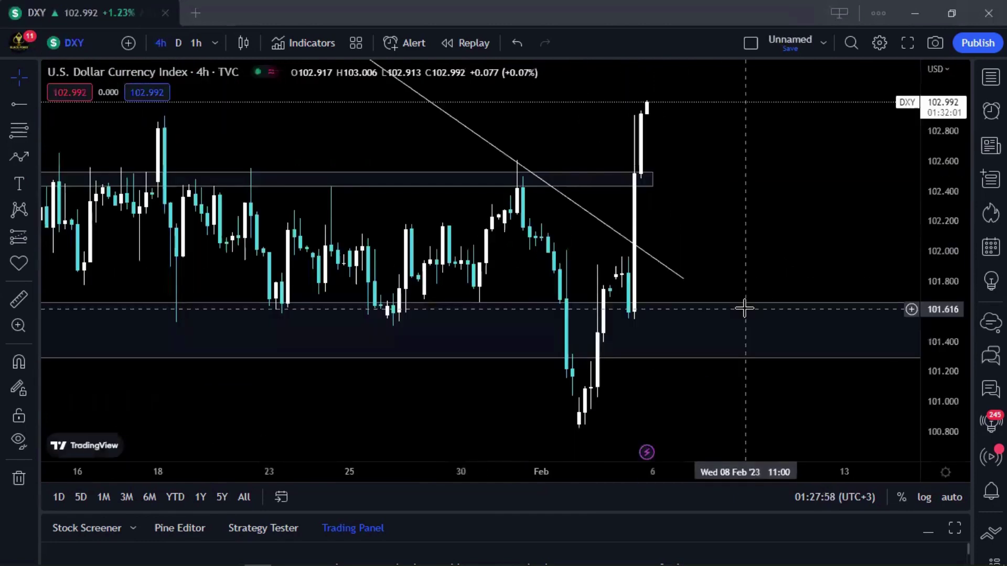
type("USDCHF")
key("Return")
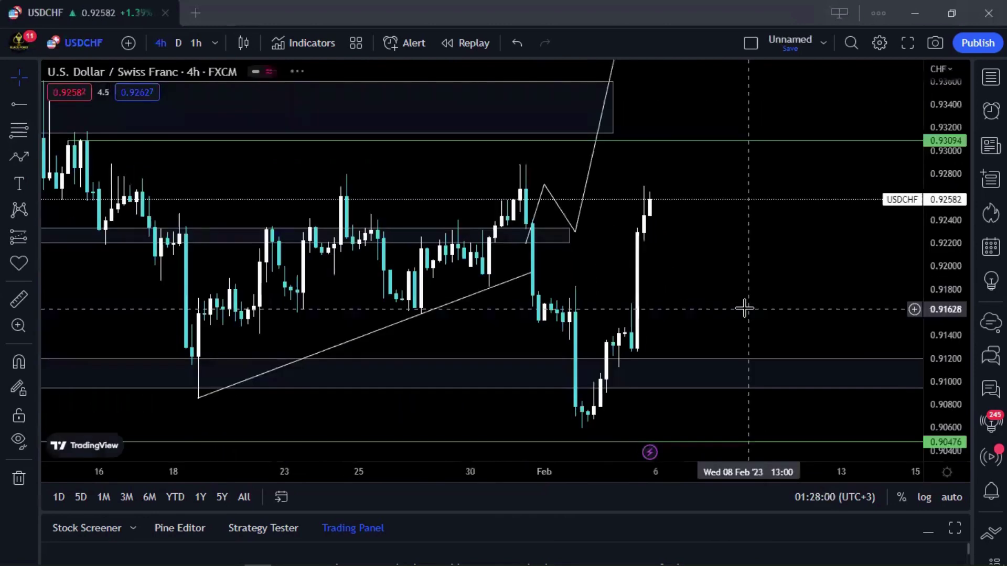
type("USDJPY")
key("Return")
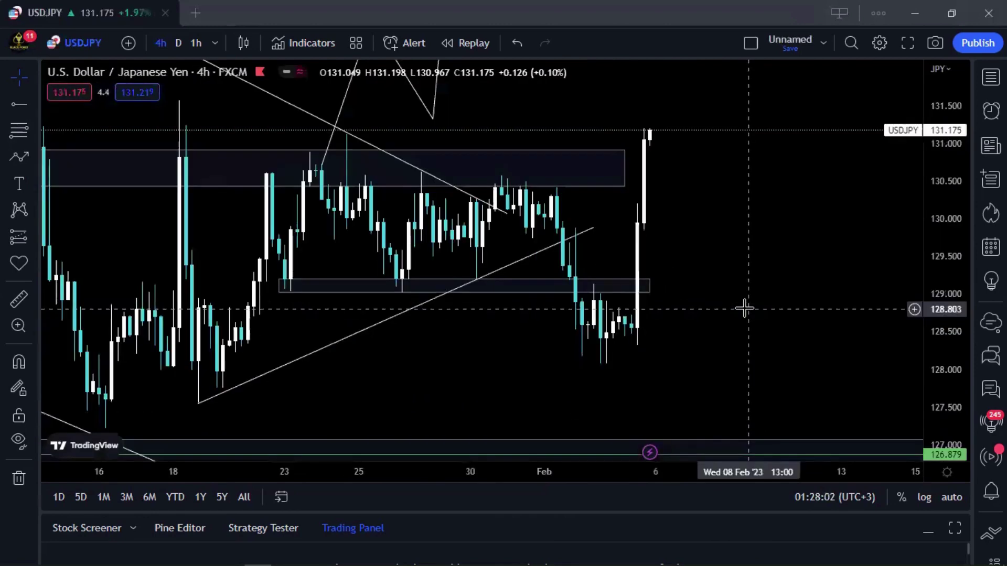
key("Down")
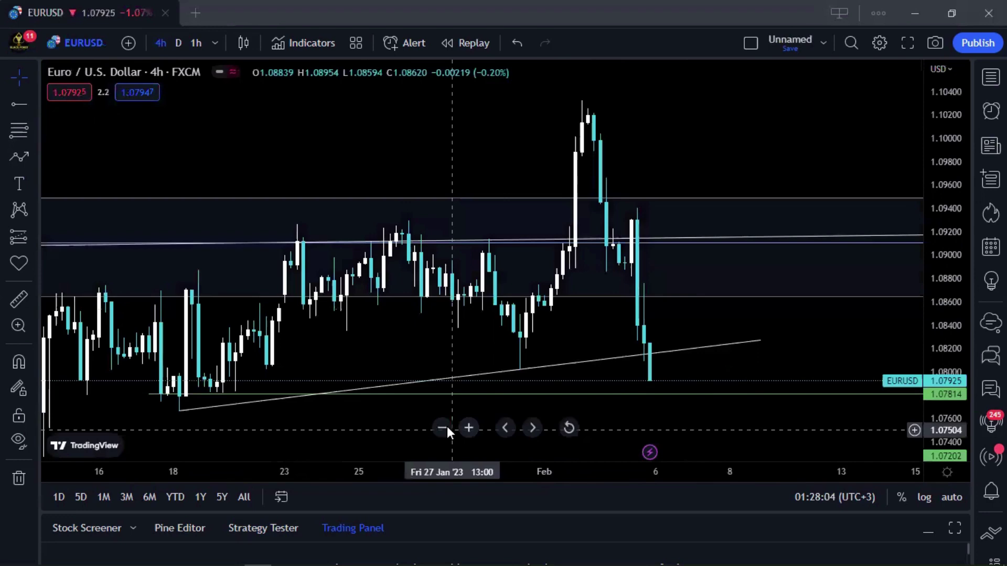
left_click(447, 427)
key("Down")
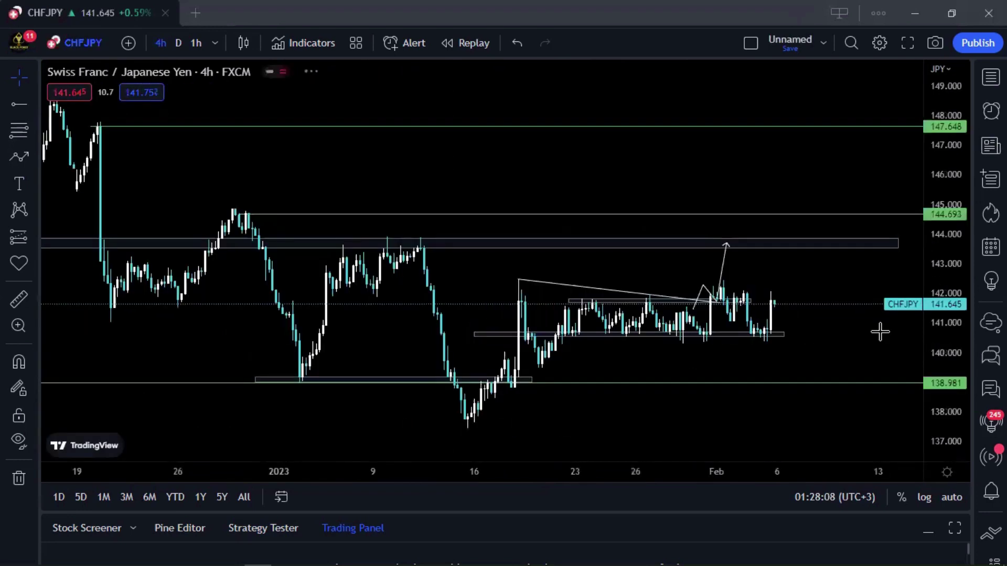
left_click_drag(503, 307, 420, 299)
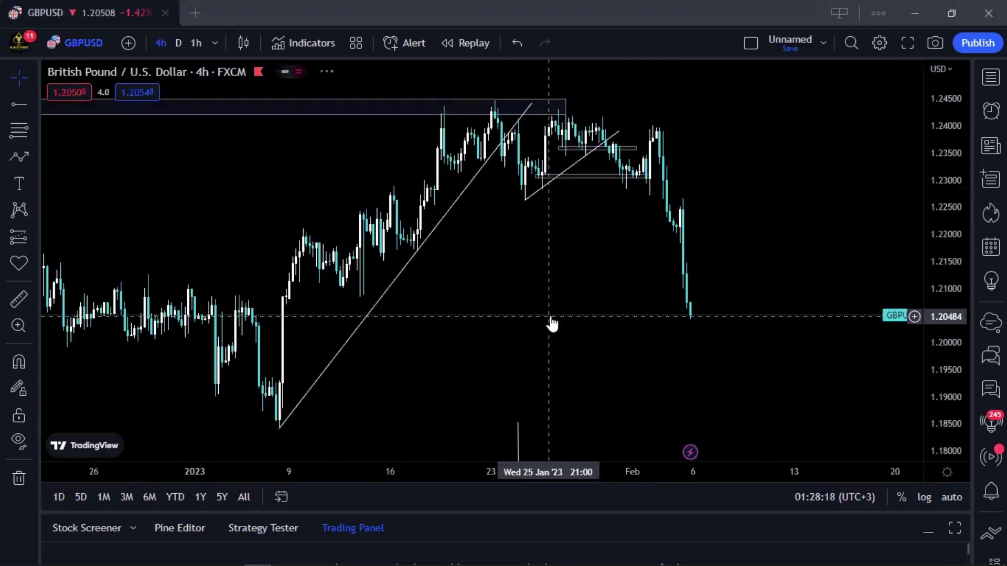
Switch to the XAUUSD 4h chart and delete the "From Think And Grow Rich" text below the candles.
key("Down")
key("Down")
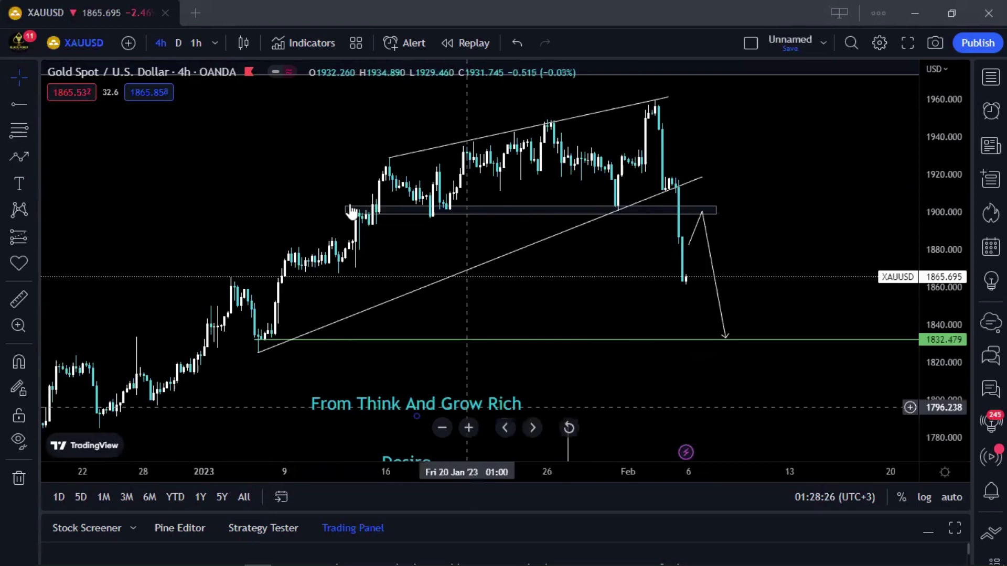
left_click(468, 414)
key("Delete")
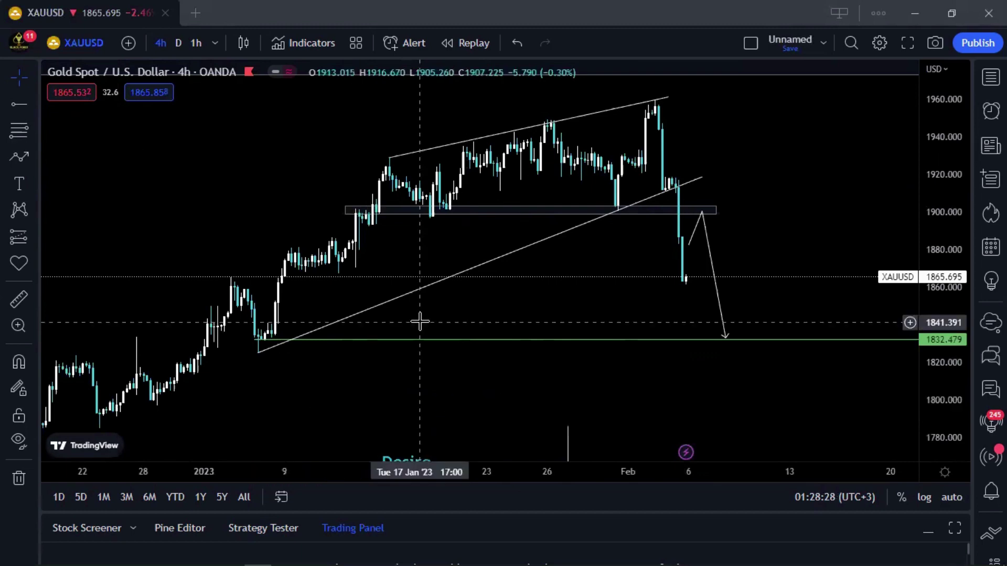
Look through the EURJPY and CADJPY 4h charts, and bring up the AUDUSD chart.
key("Down")
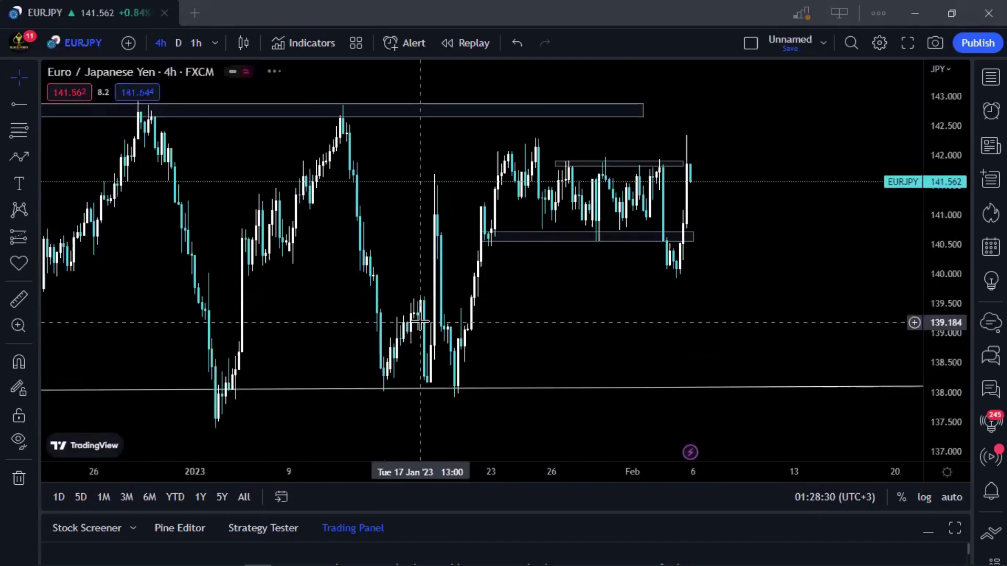
key("Down")
type("CADJPY")
key("Return")
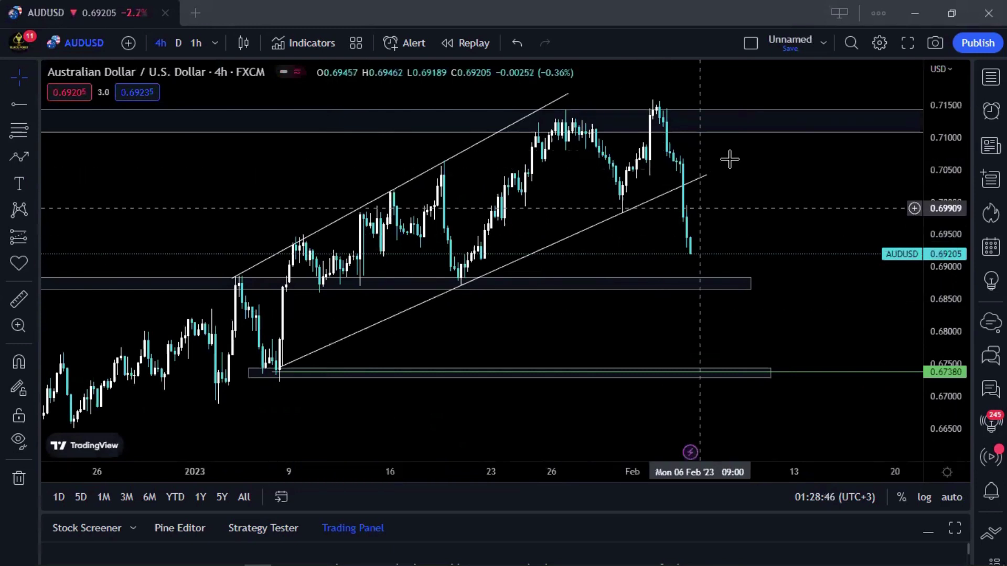
Draw an arrow path on AUDUSD from about 0.692 up to 0.703 near the broken channel line and down to about 0.6745.
left_click(18, 156)
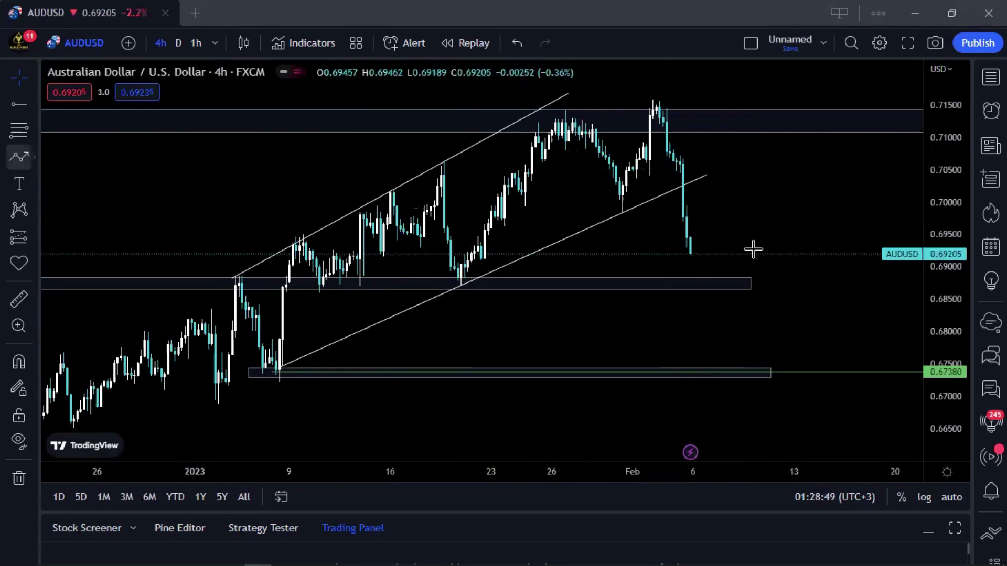
left_click(703, 255)
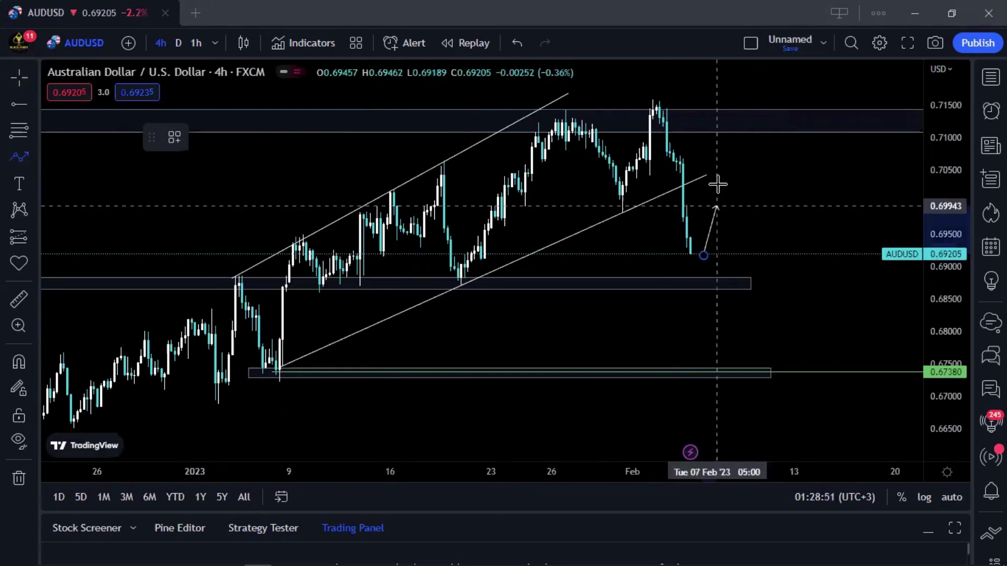
left_click(720, 183)
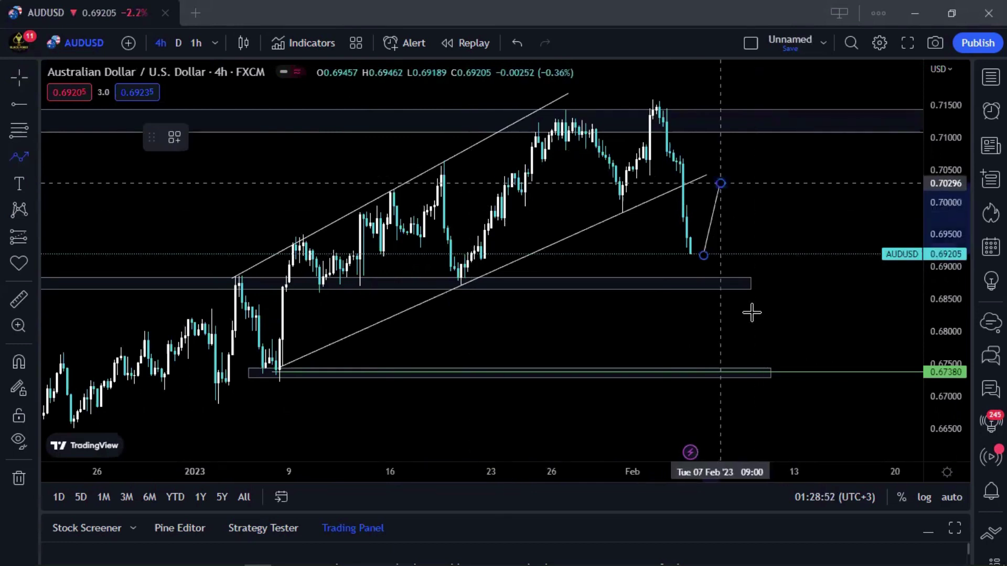
left_click(754, 368)
left_click(282, 383)
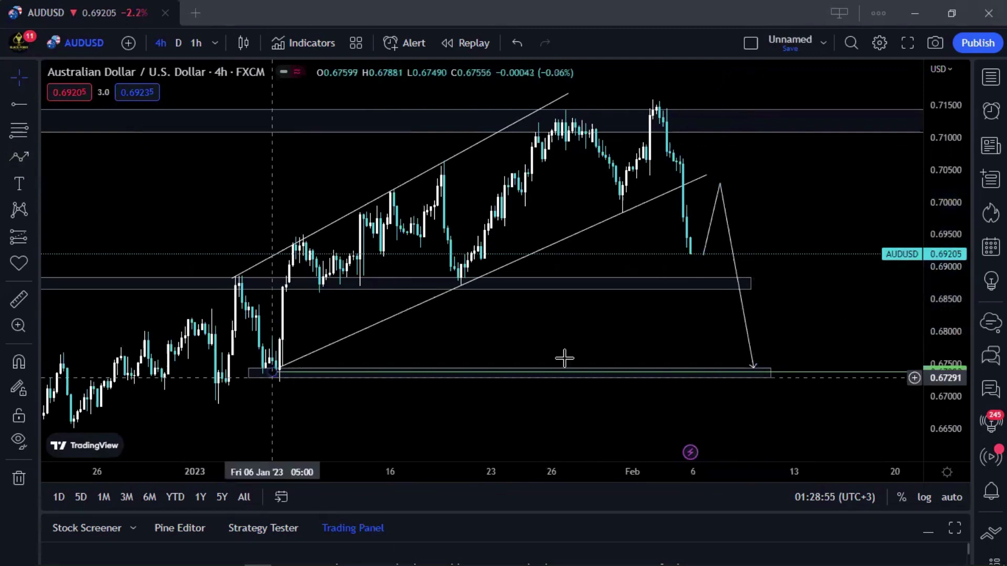